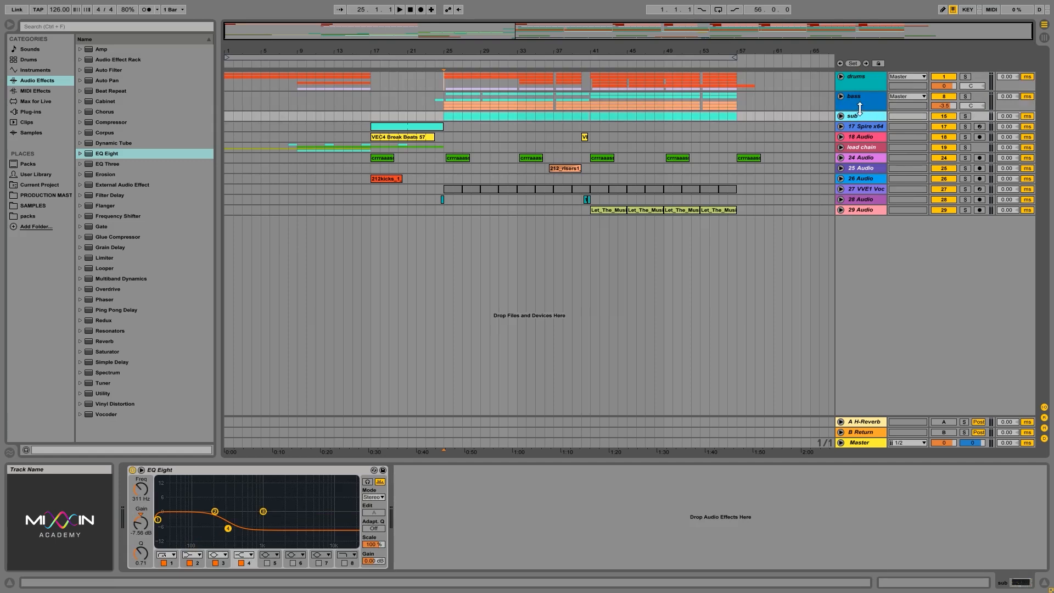
Add a Glue Compressor to the drums track, hide its sidechain section and adjust its attack.
click(862, 103)
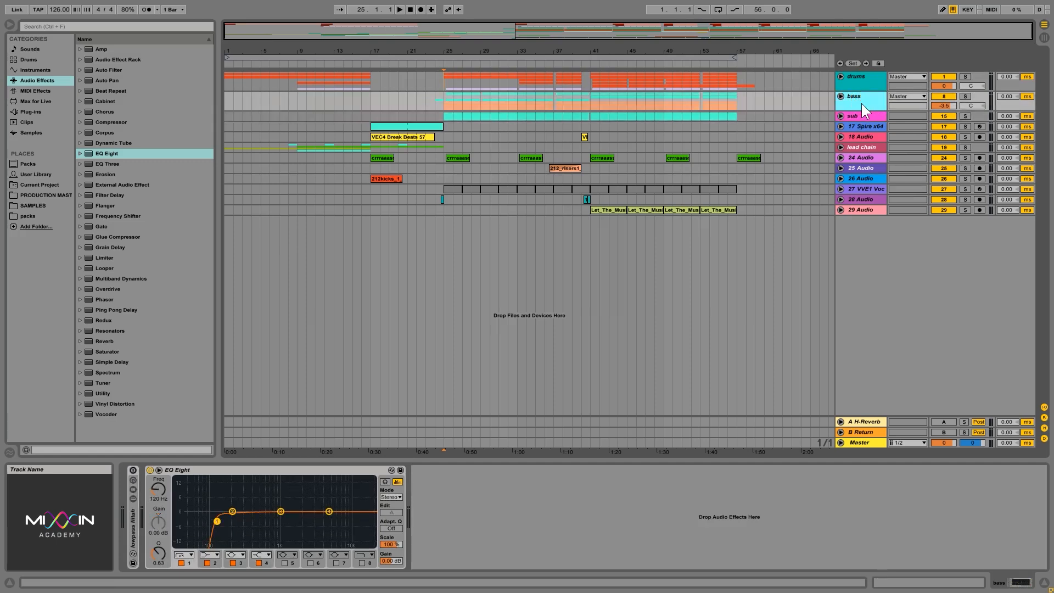
key(Up)
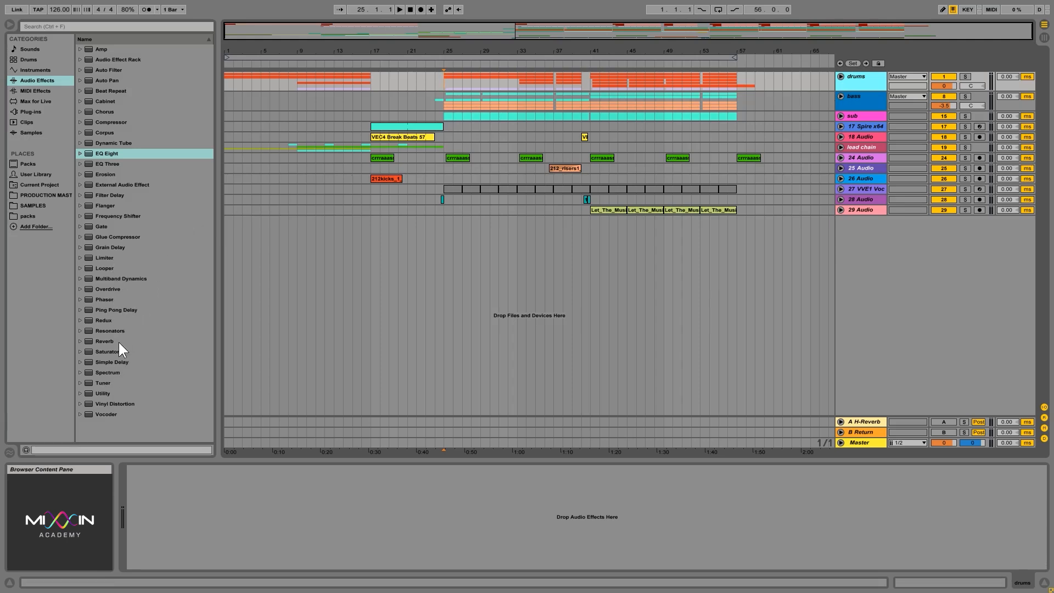
drag(107, 237, 308, 236)
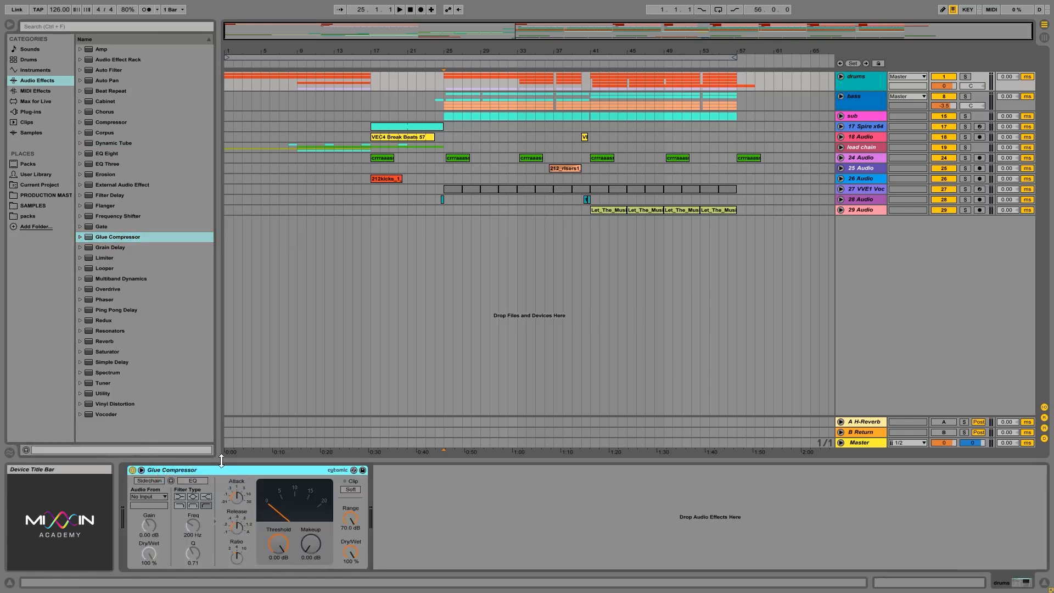
click(142, 471)
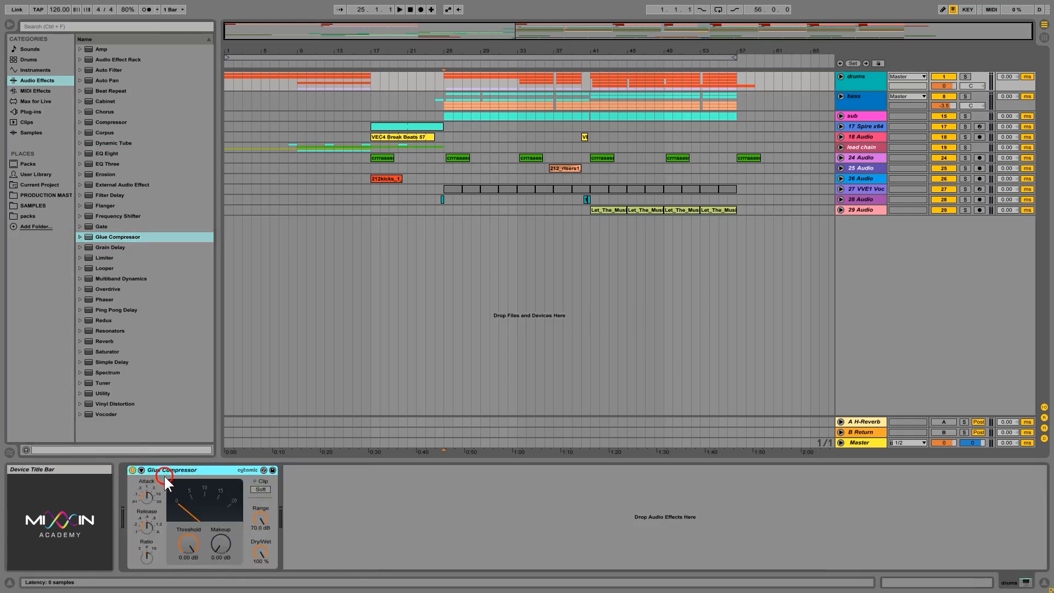
drag(146, 497, 146, 508)
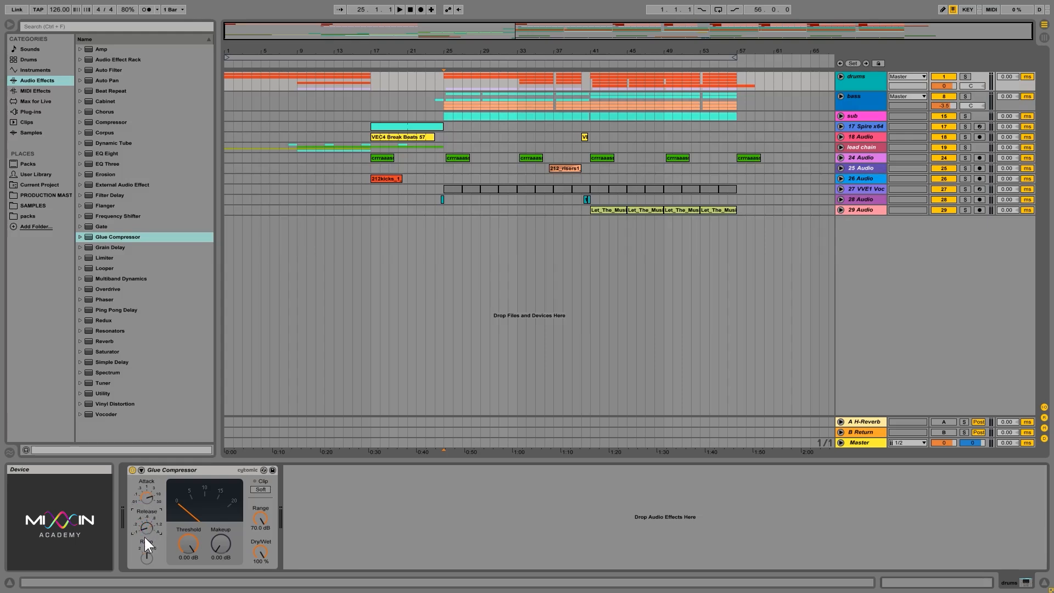
Solo the drums and lower the compressor's threshold to -37.1 dB during playback from bar 41.
click(591, 77)
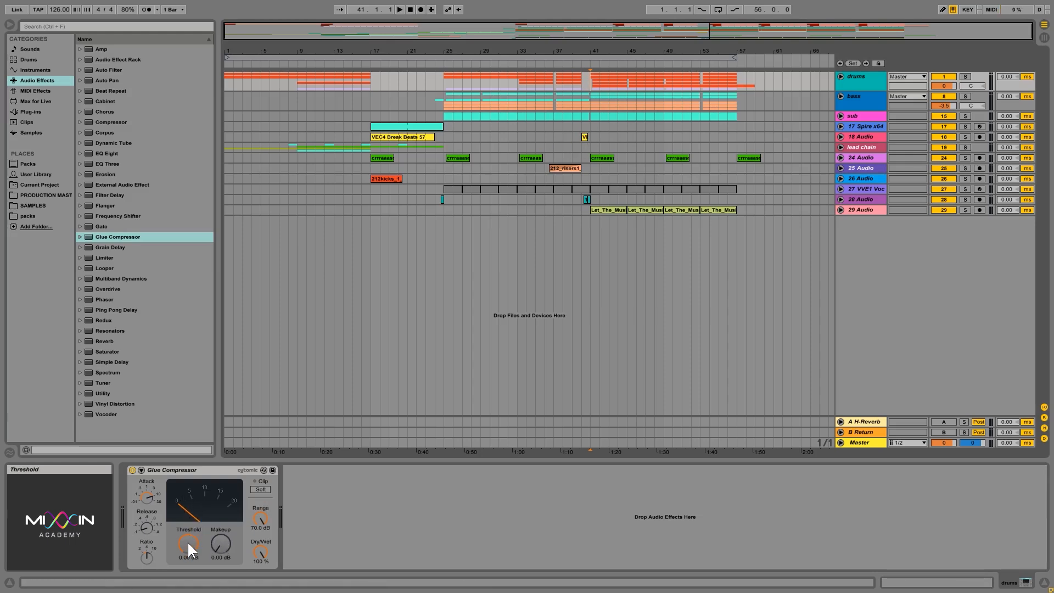
key(space)
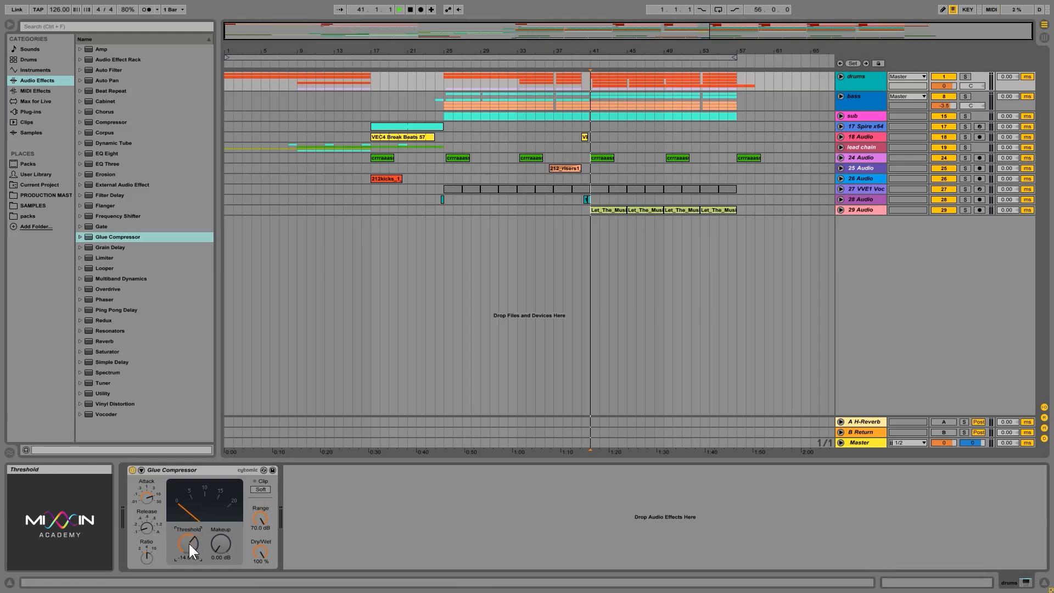
drag(189, 542, 189, 573)
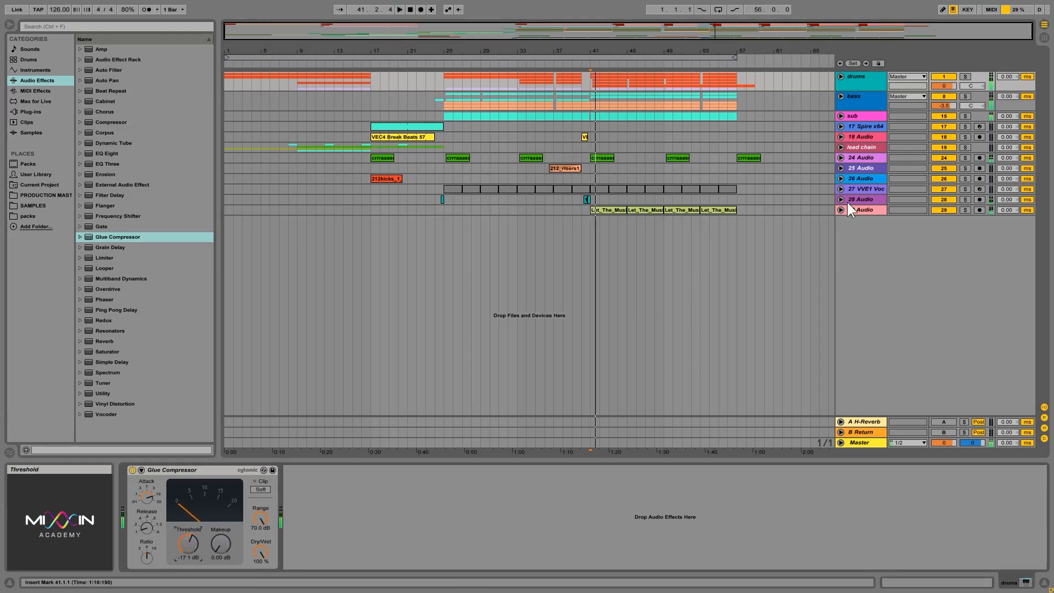
click(965, 76)
mouse_move(193, 554)
mouse_down()
mouse_move(193, 574)
mouse_move(189, 539)
mouse_up()
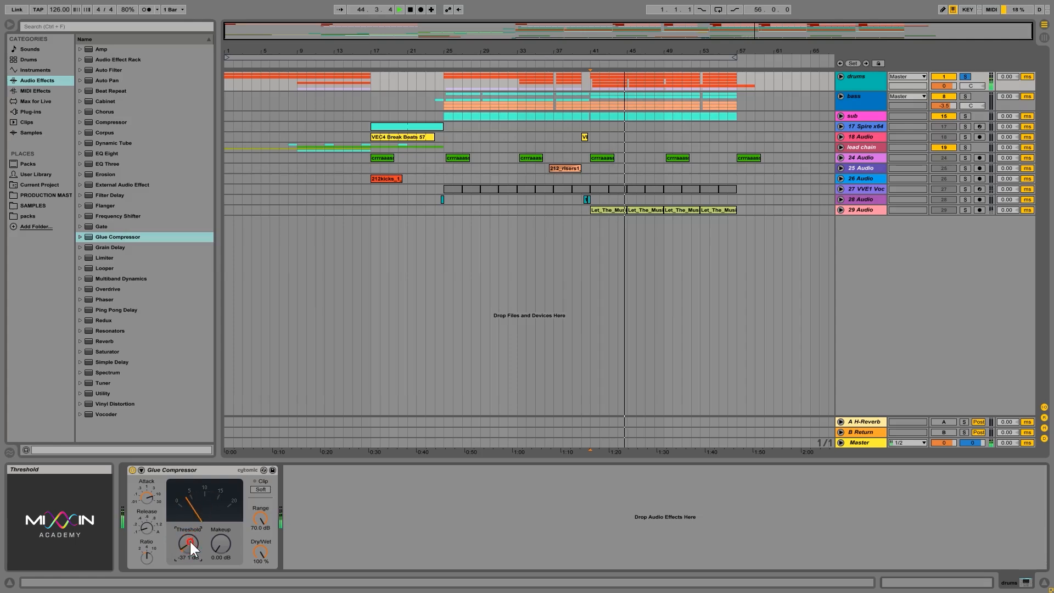
Compare the drums with soft clipping switched on and off, and with the Glue Compressor bypassed and active.
click(263, 489)
click(263, 489)
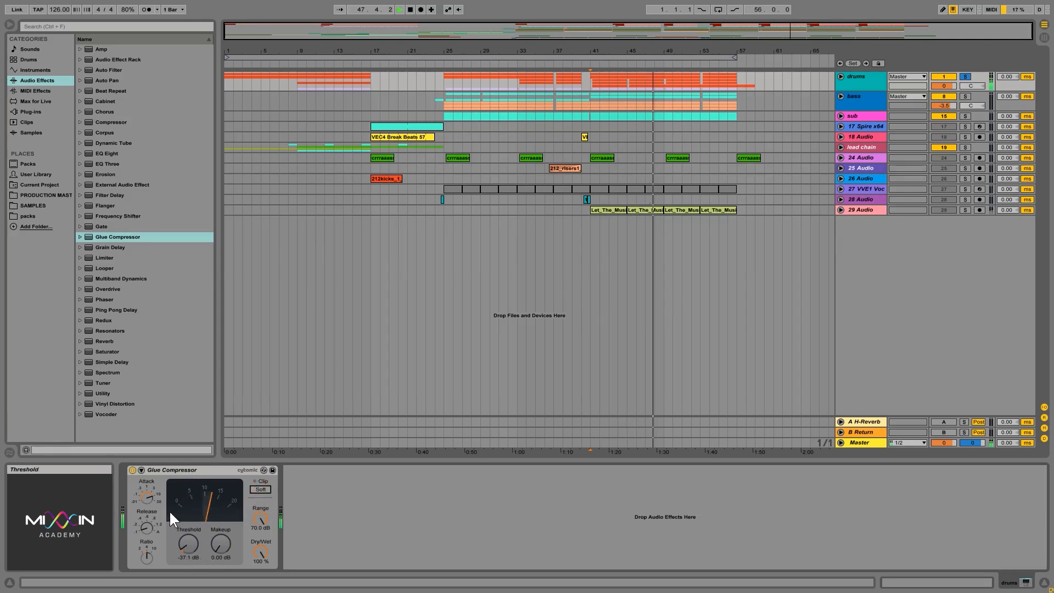
click(132, 470)
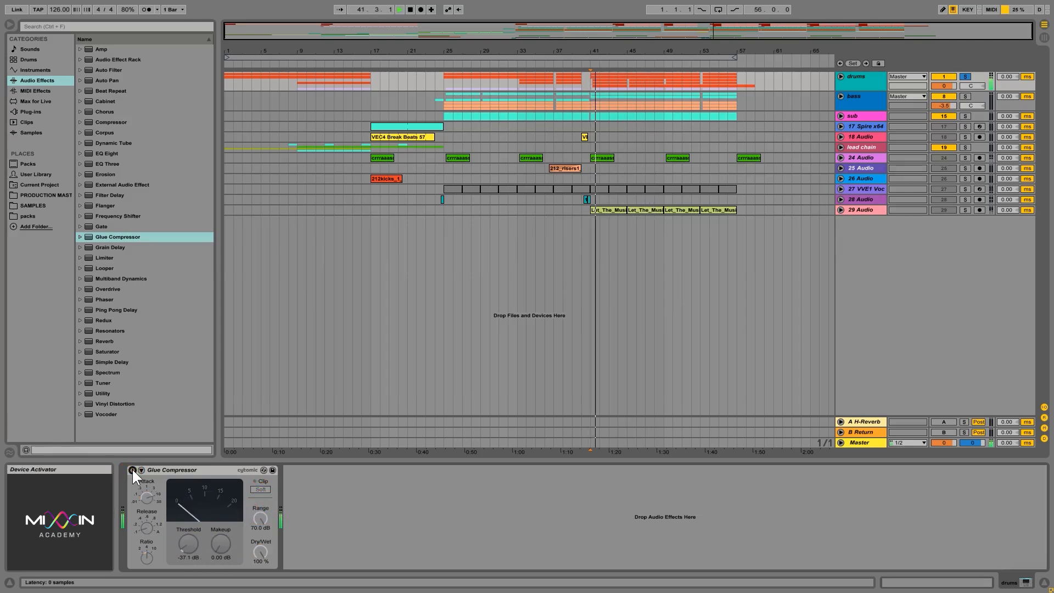
click(133, 470)
Set the drum compressor's threshold to -35.2 dB.
click(188, 544)
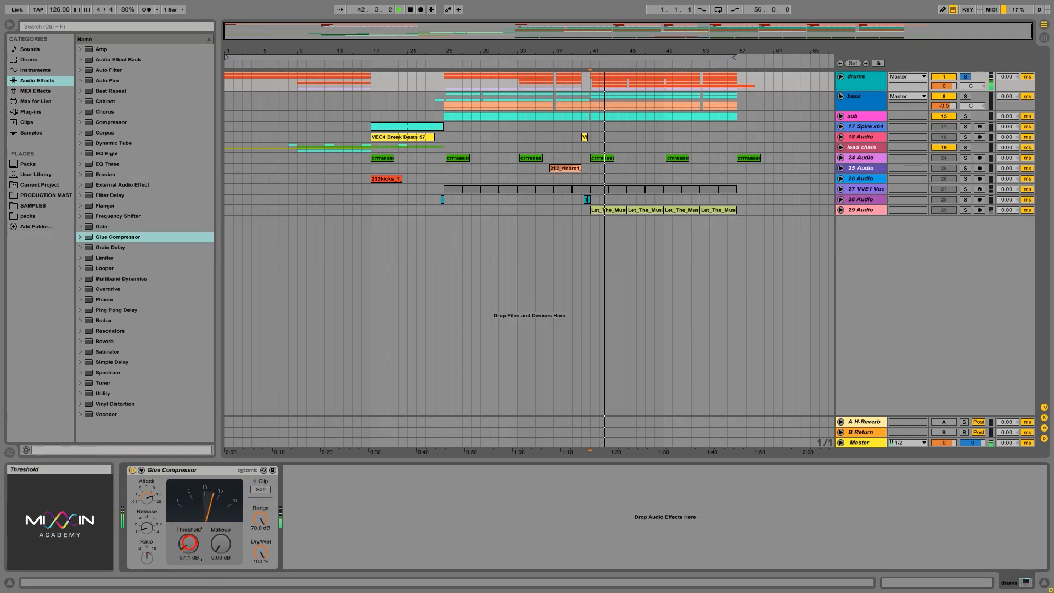
drag(189, 544, 188, 542)
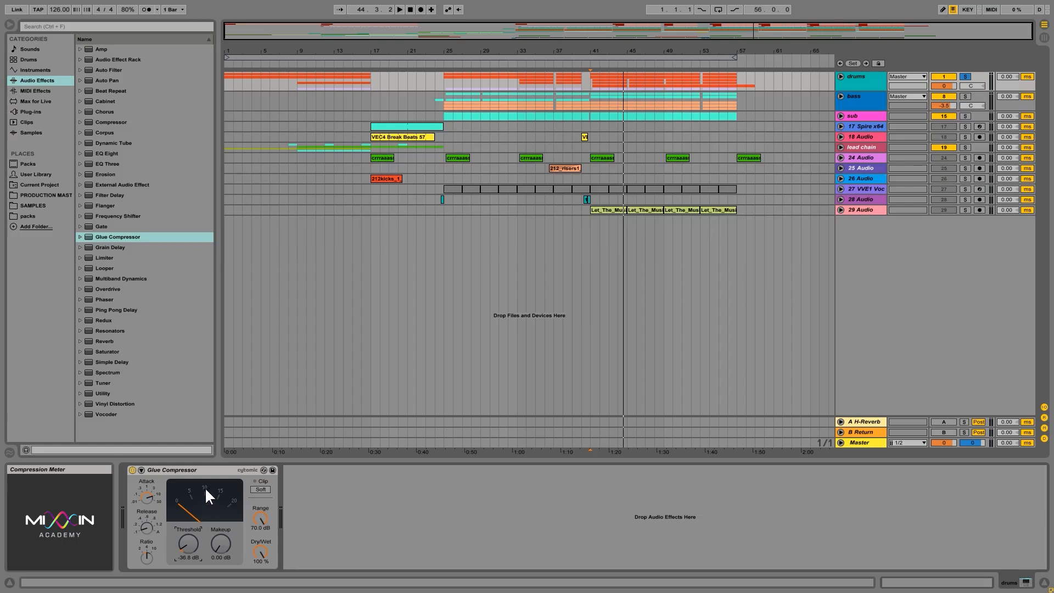
click(193, 470)
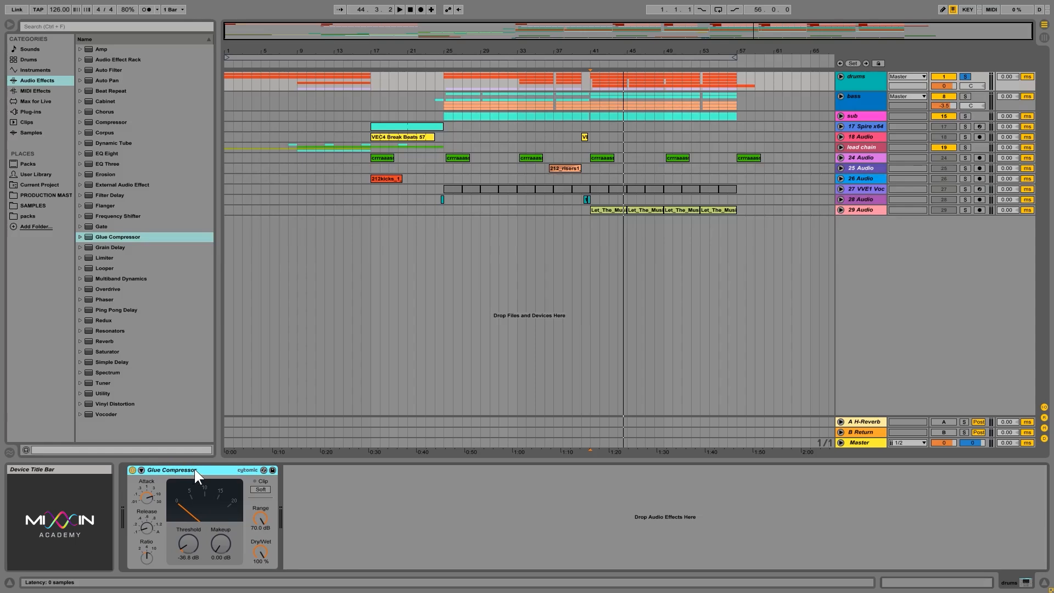
click(194, 542)
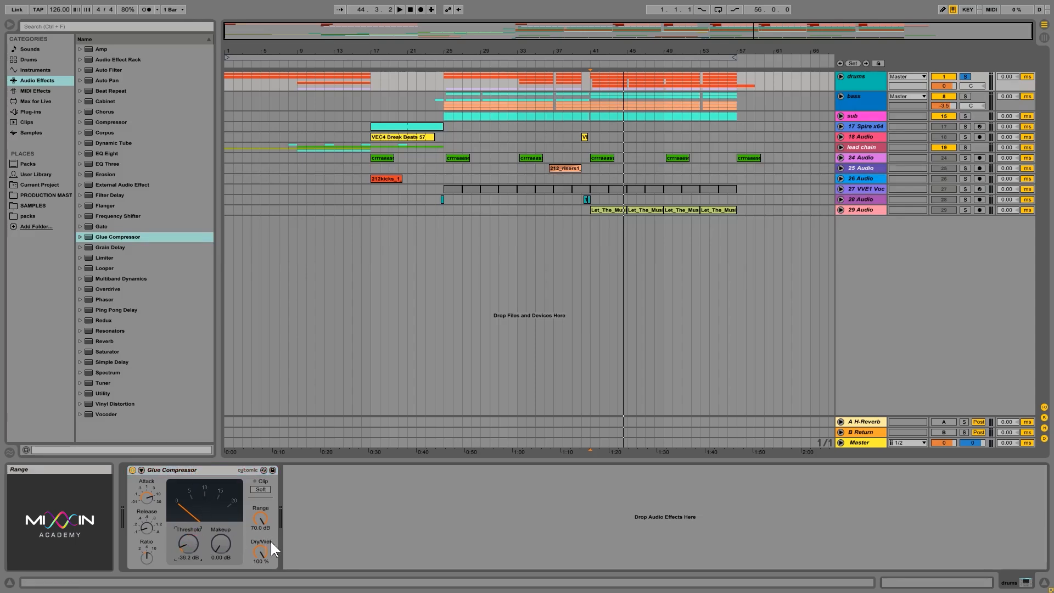
Raise the drum compressor's makeup gain to 7.30 dB while playing the soloed drums from bar 41.
drag(228, 547, 227, 535)
drag(218, 542, 218, 527)
click(586, 79)
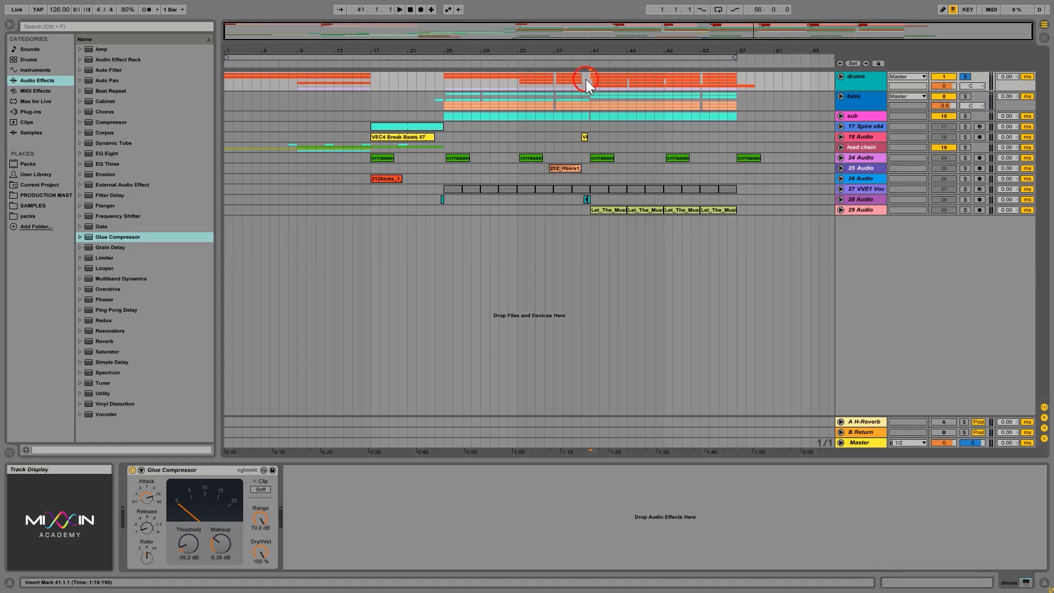
click(130, 470)
click(130, 469)
key(space)
drag(223, 543, 223, 534)
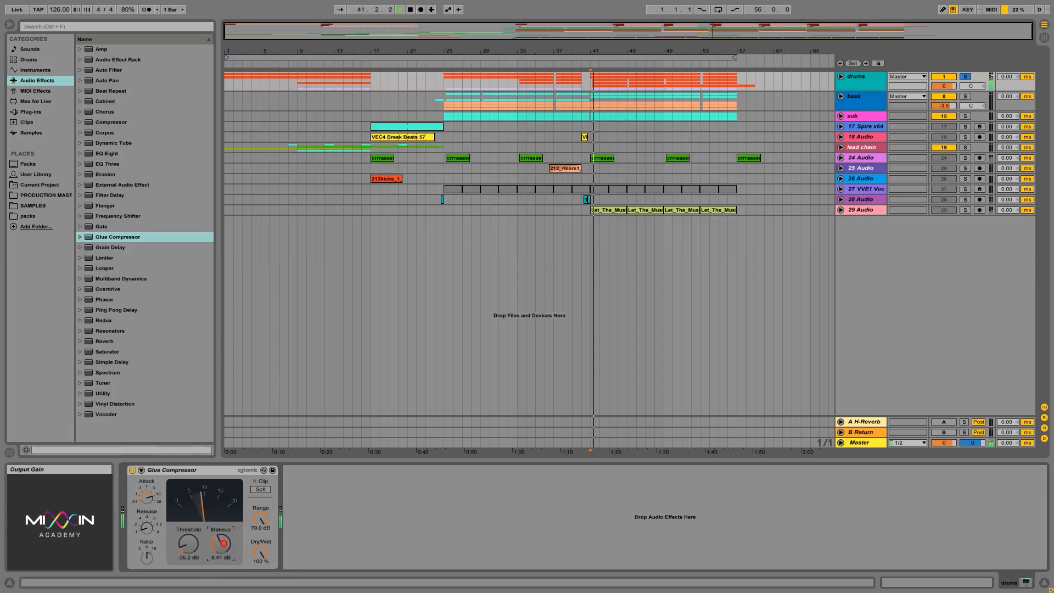
Compare the soloed drums with the Glue Compressor bypassed and active to check the level match.
click(133, 471)
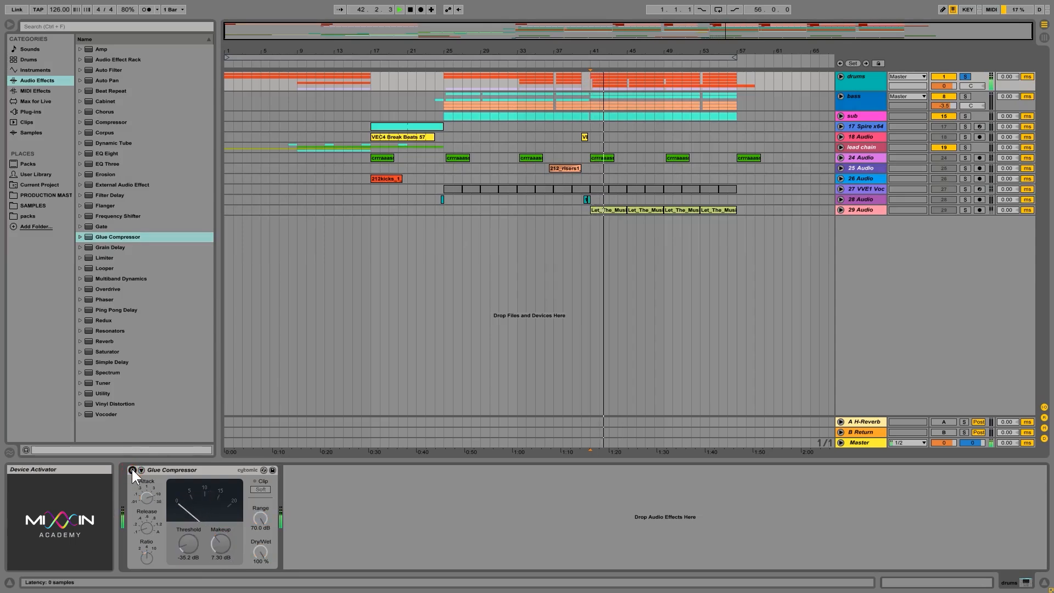
click(132, 471)
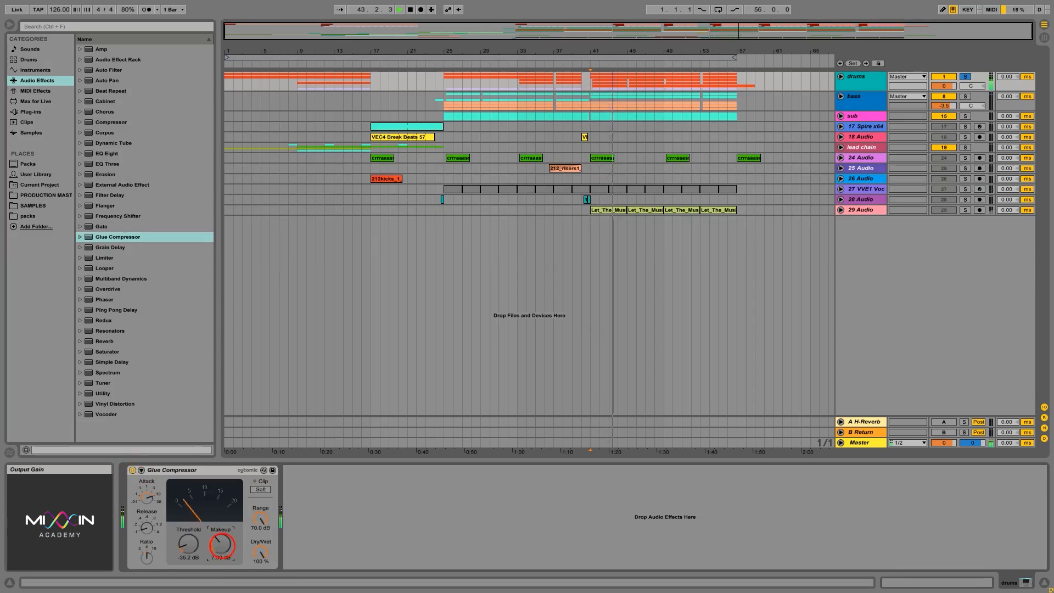
click(222, 545)
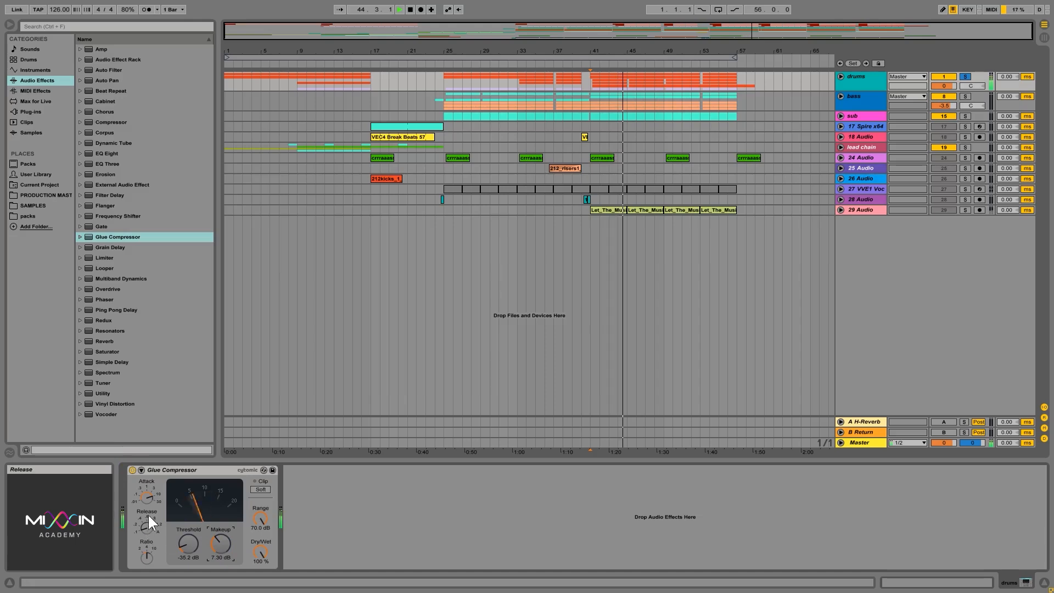
click(132, 470)
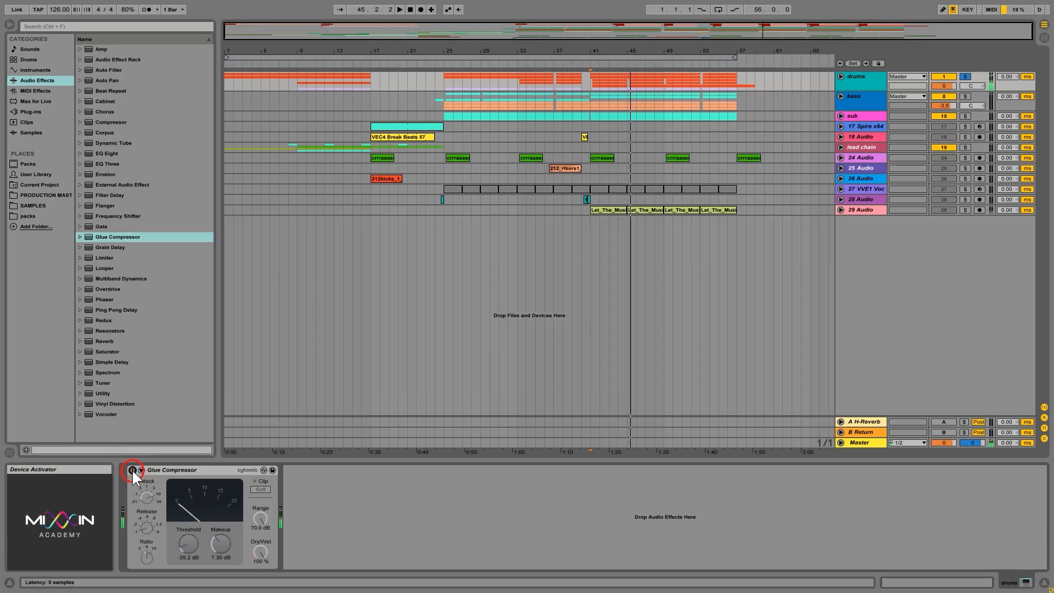
click(132, 471)
Pull the compressor's dry/wet mix down to 0 % and bring it up to 34 % while playing from bar 41.
drag(268, 552, 269, 577)
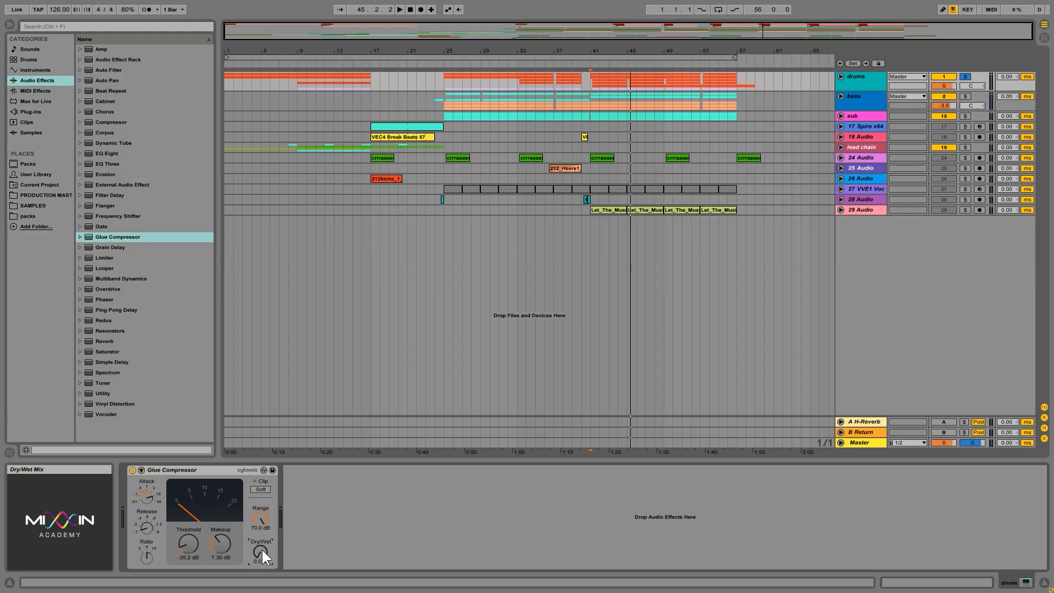
click(262, 550)
mouse_move(261, 551)
mouse_down()
mouse_move(261, 536)
mouse_move(262, 571)
mouse_move(261, 532)
mouse_up()
click(595, 78)
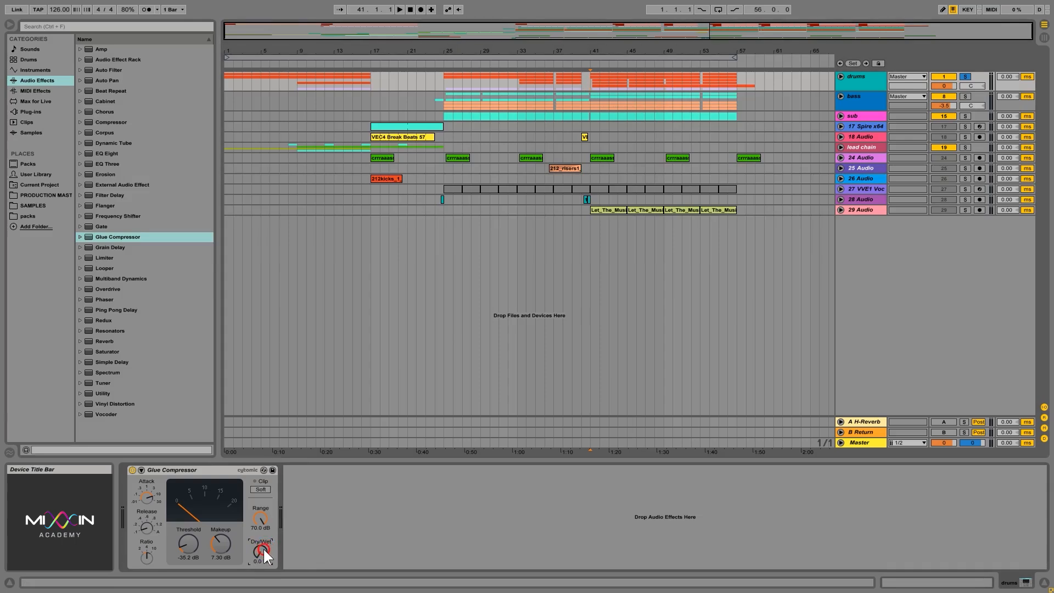
key(space)
drag(262, 549, 263, 536)
Set the makeup gain to 7.62 dB and the dry/wet mix to 37 %, checking the drums against bypass.
click(132, 470)
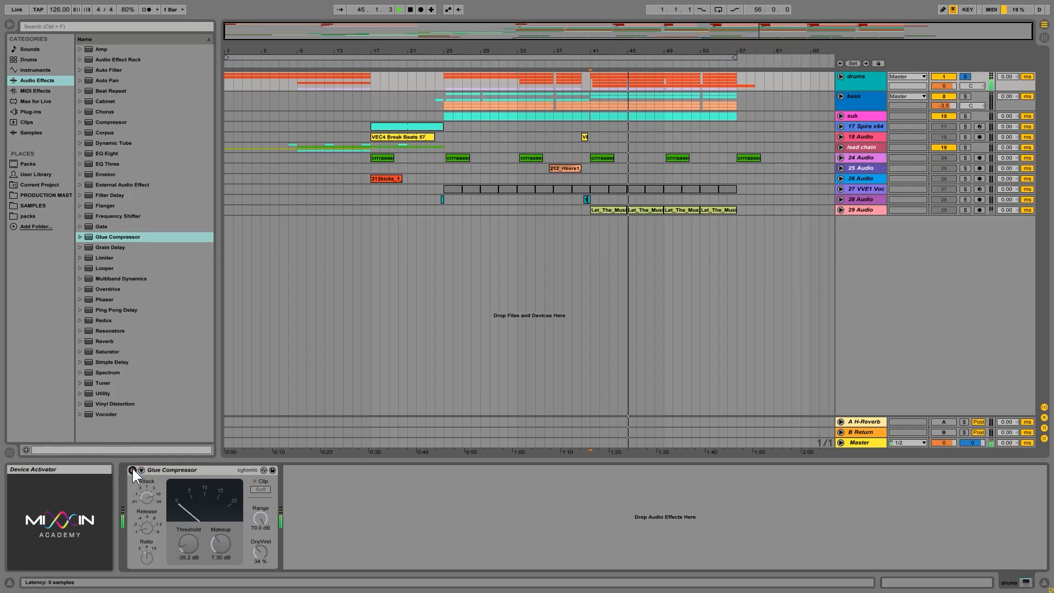
click(132, 470)
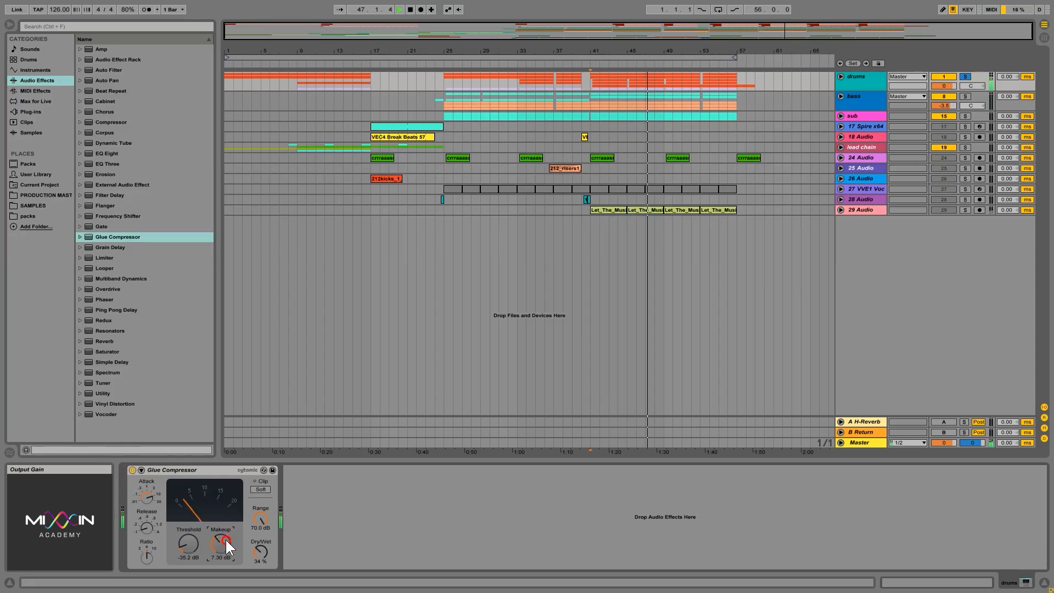
drag(225, 538, 260, 550)
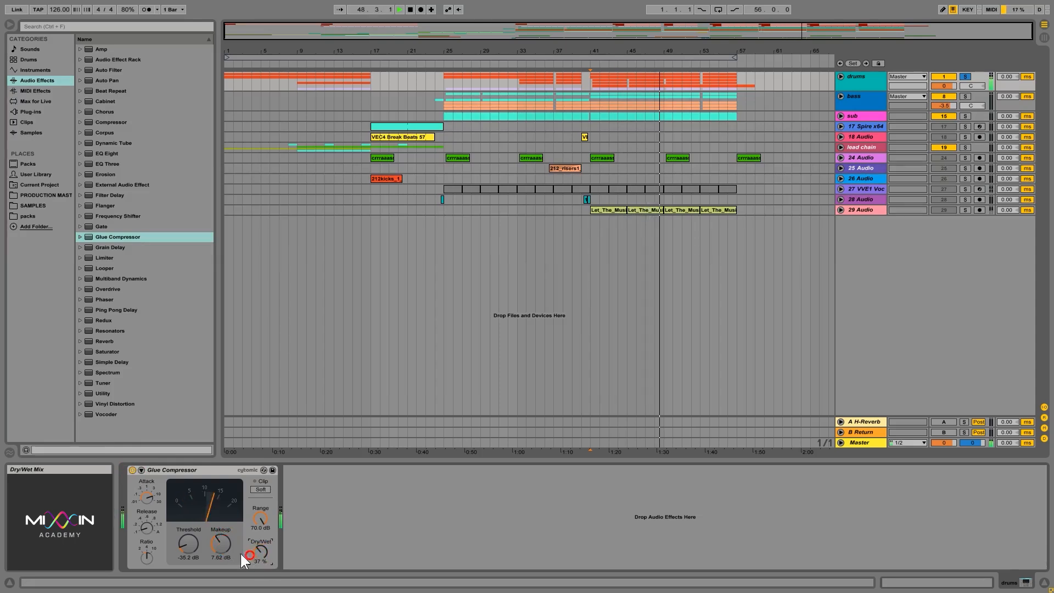
click(132, 471)
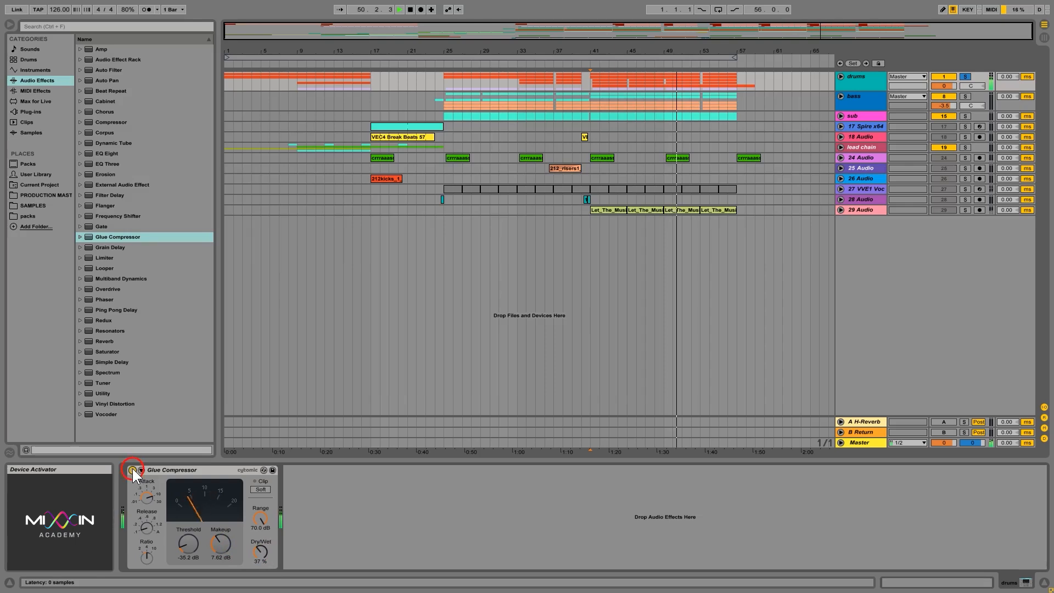
click(133, 471)
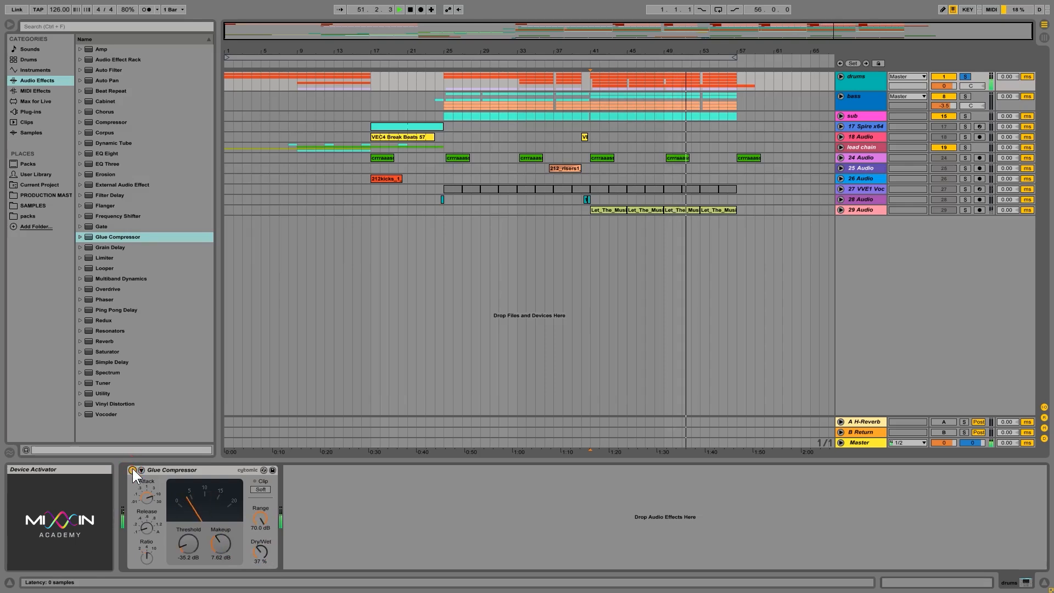
Set the drum compressor's dry/wet mix to 42 % and compare it with the device bypassed.
drag(263, 553, 262, 550)
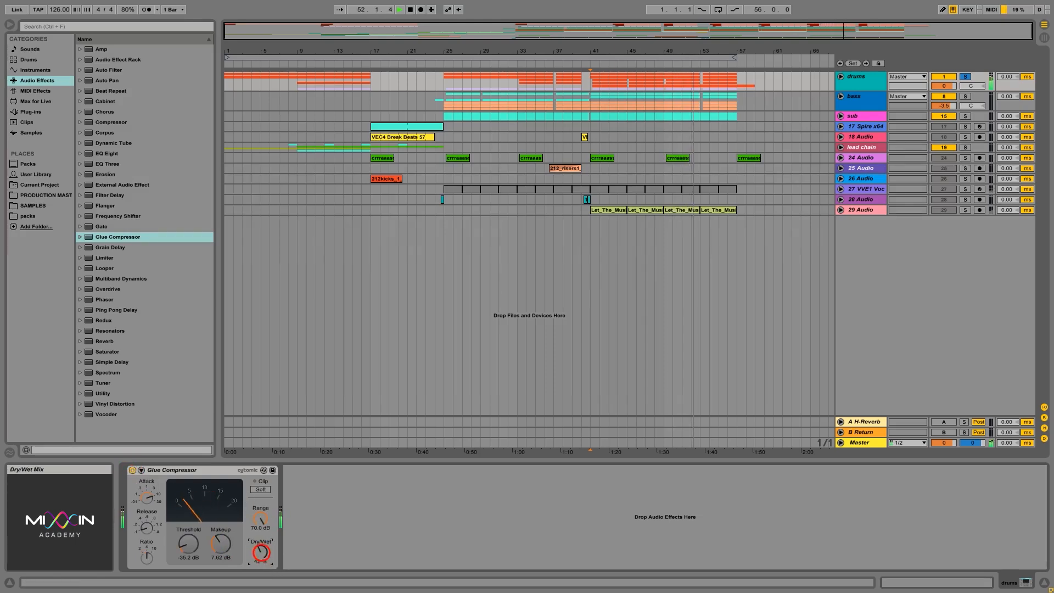
click(133, 470)
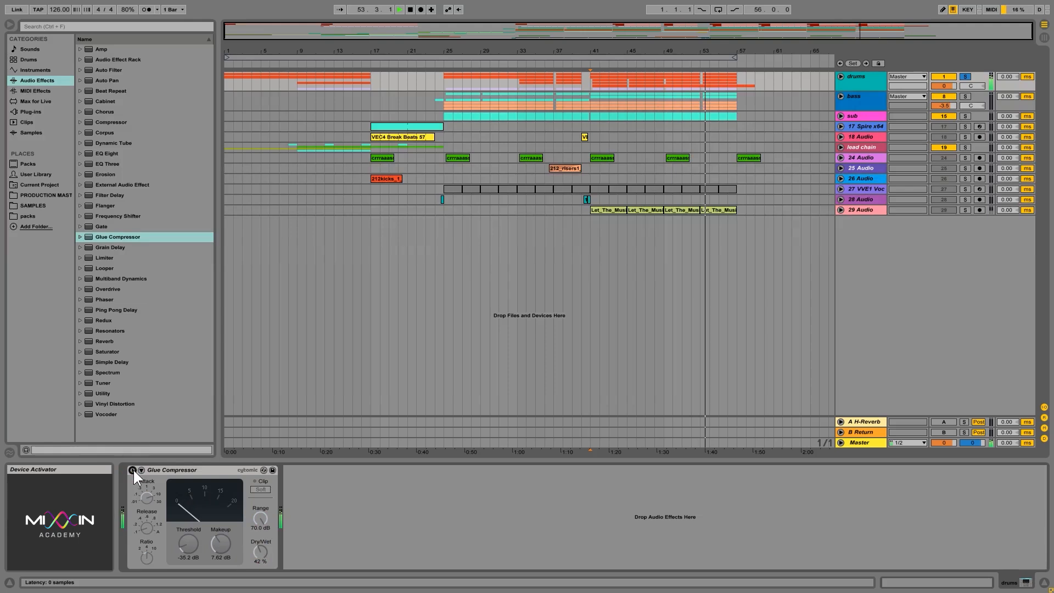
click(133, 470)
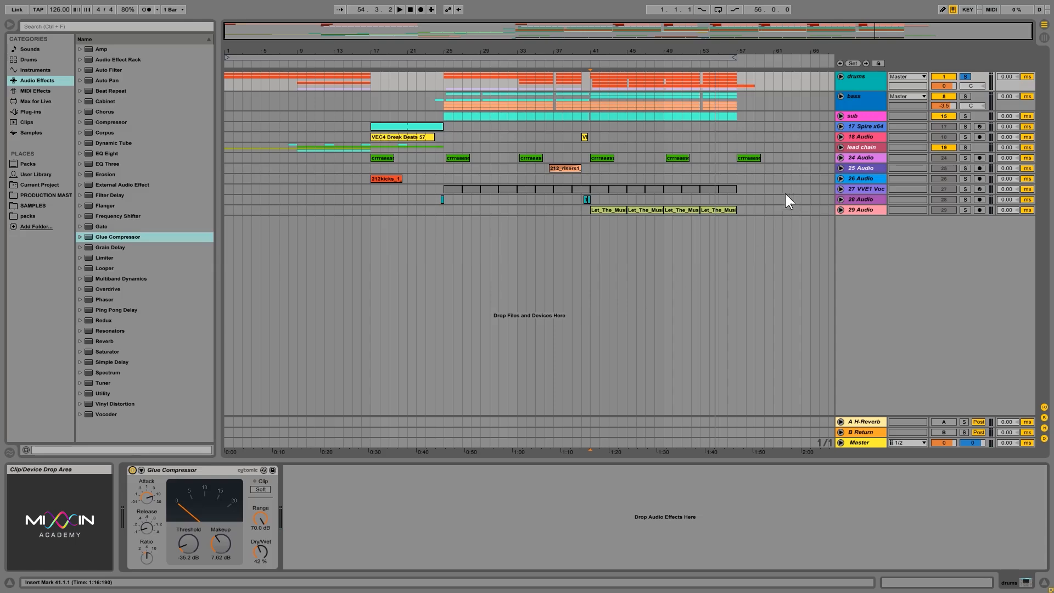
Add a Glue Compressor before the EQ Eight on the bass track and play the bass soloed from bar 25.
click(868, 98)
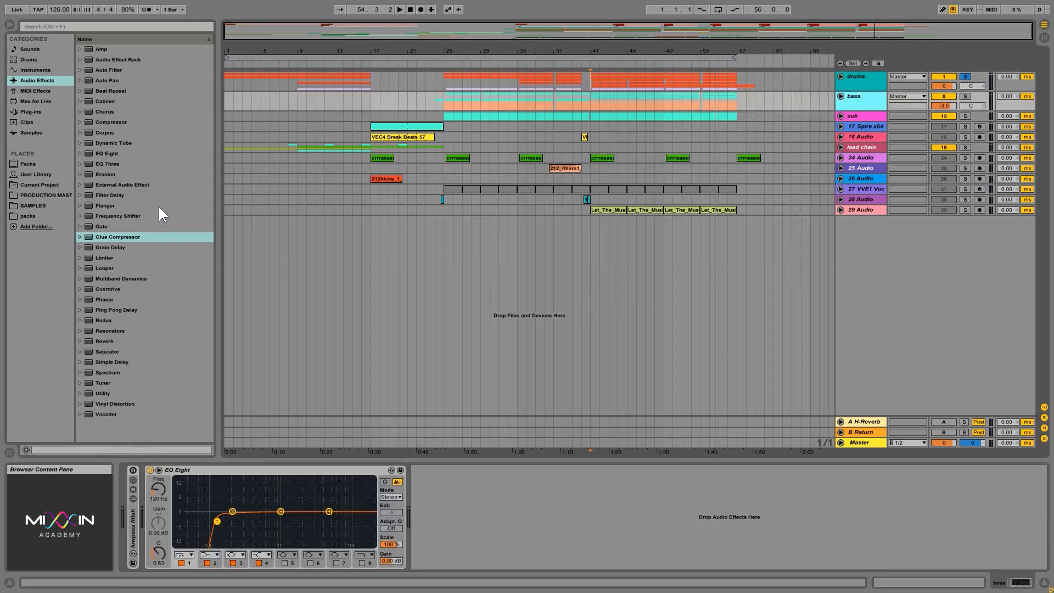
mouse_move(105, 236)
mouse_down()
mouse_move(165, 497)
mouse_move(156, 512)
mouse_up()
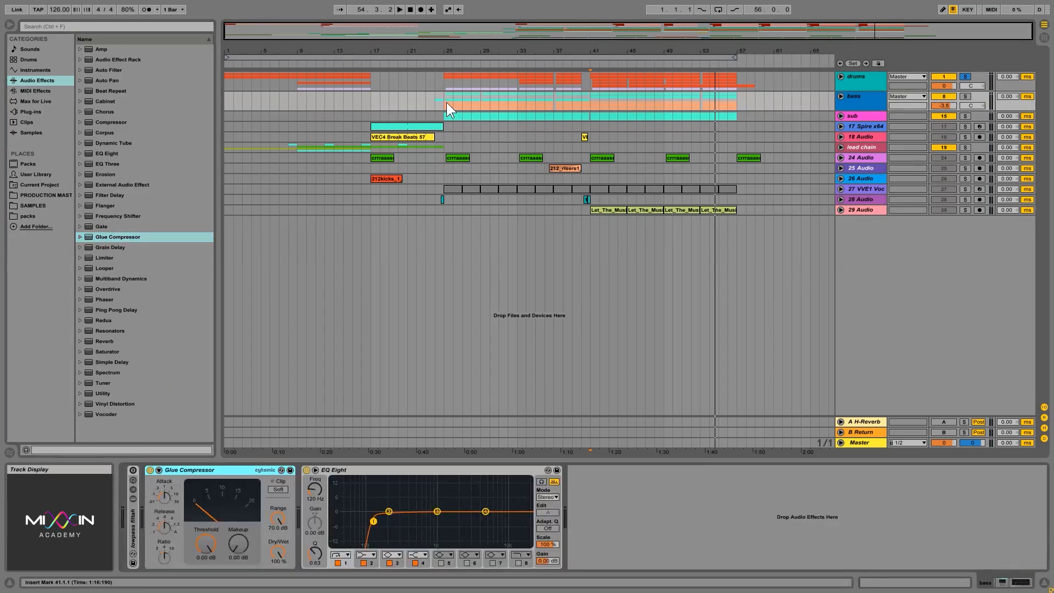
click(452, 116)
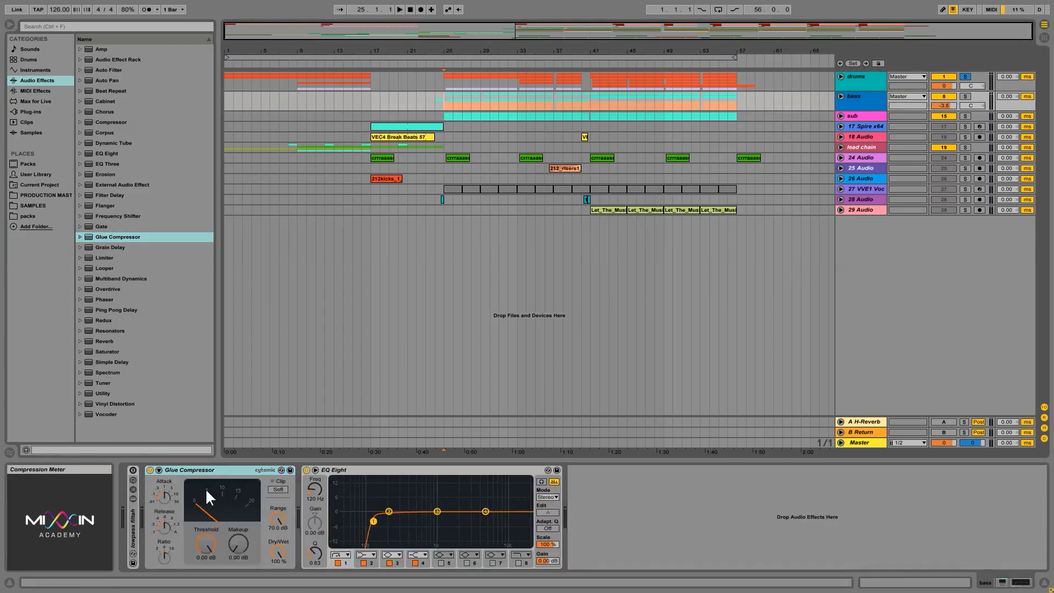
click(965, 97)
key(space)
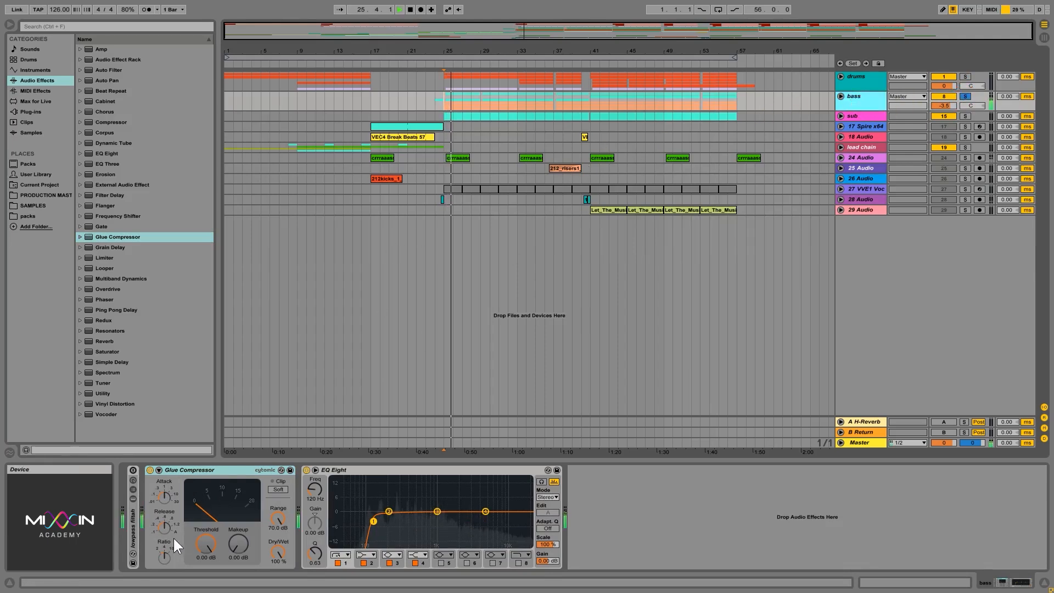
Adjust the bass compressor's attack and release, and lower its threshold to -21.3 dB while the bass plays, stopping playback at the end.
drag(163, 497, 162, 506)
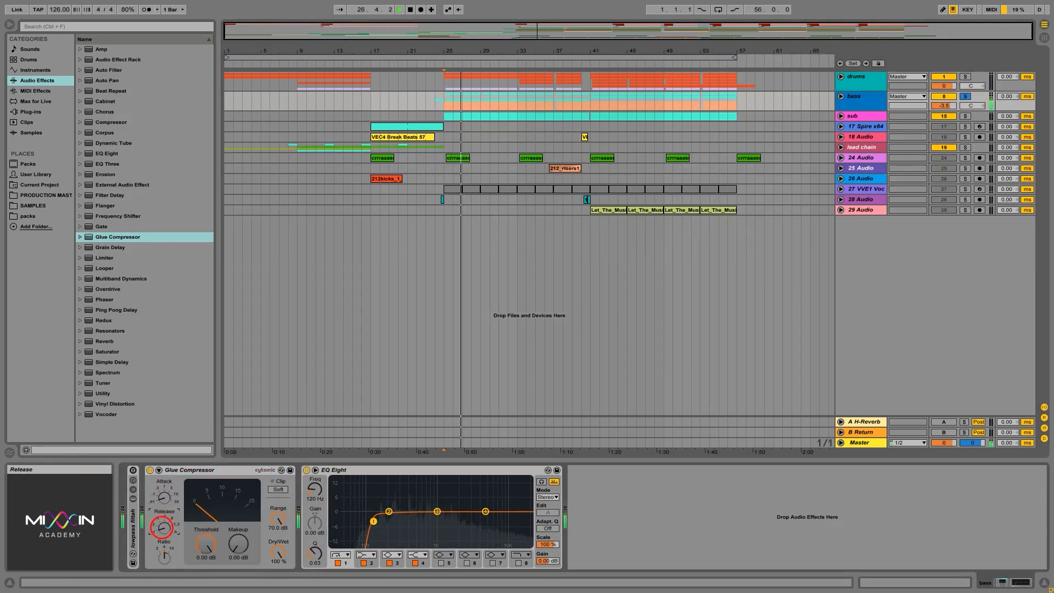
mouse_move(209, 537)
mouse_down()
mouse_move(209, 571)
mouse_move(203, 536)
mouse_up()
key(space)
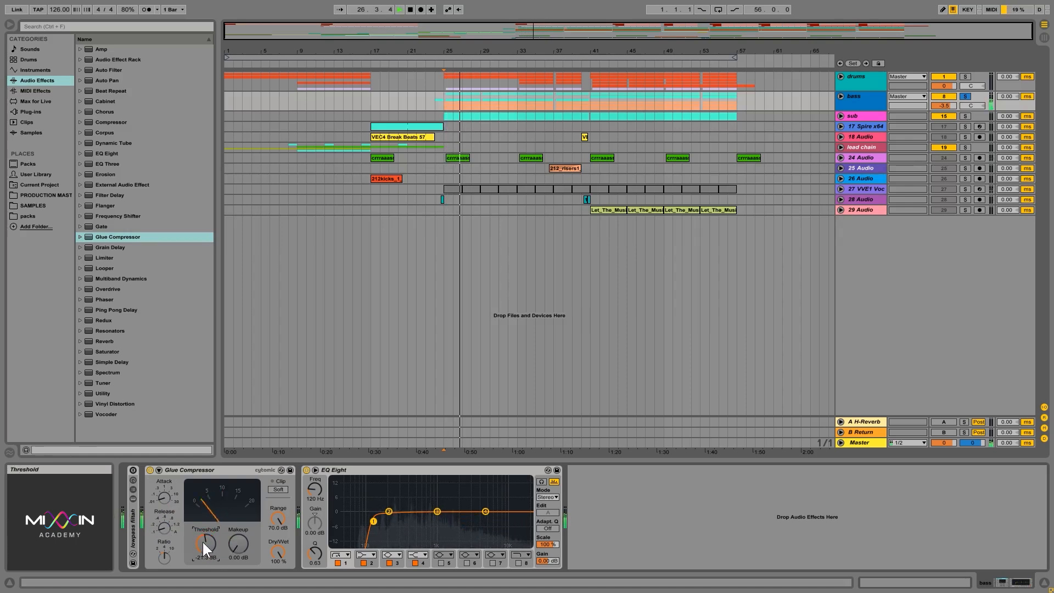
key(space)
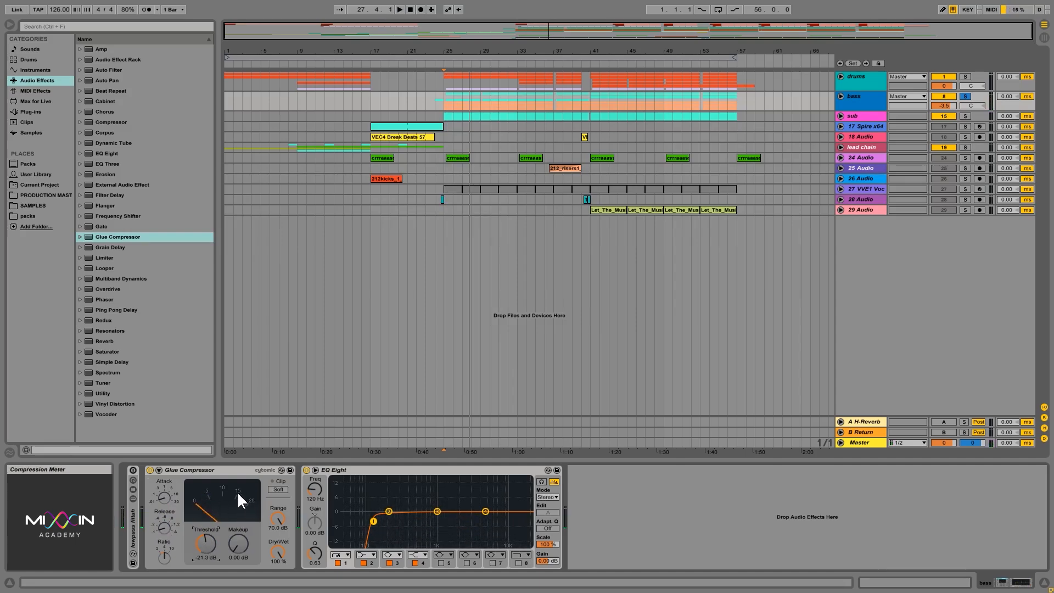
Unfold the bass group and examine its individual tracks around bars 19 to 36.
click(840, 96)
scroll(779, 120, down, 5)
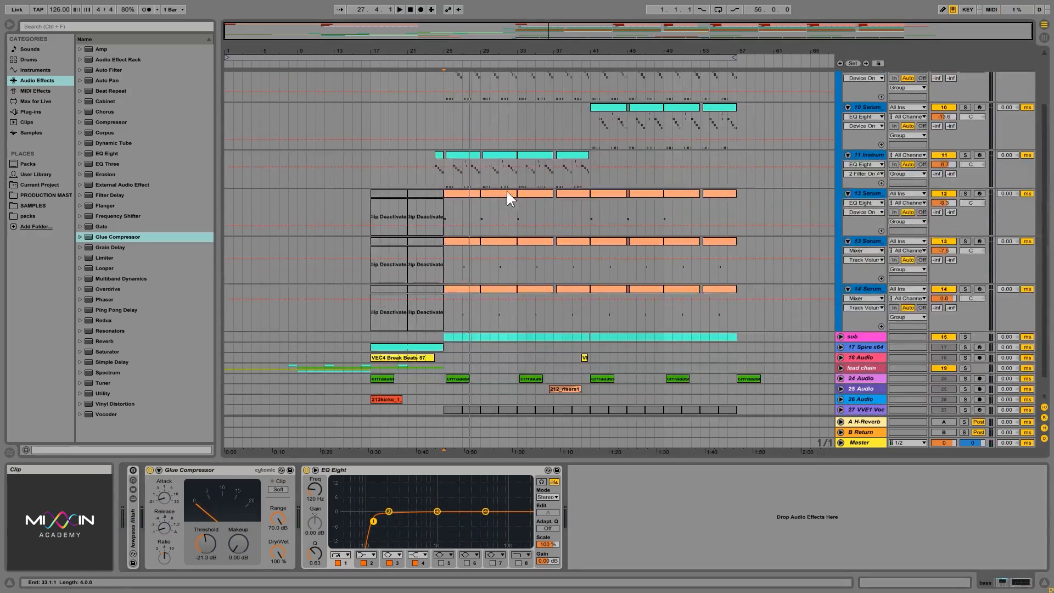
drag(515, 33, 501, 193)
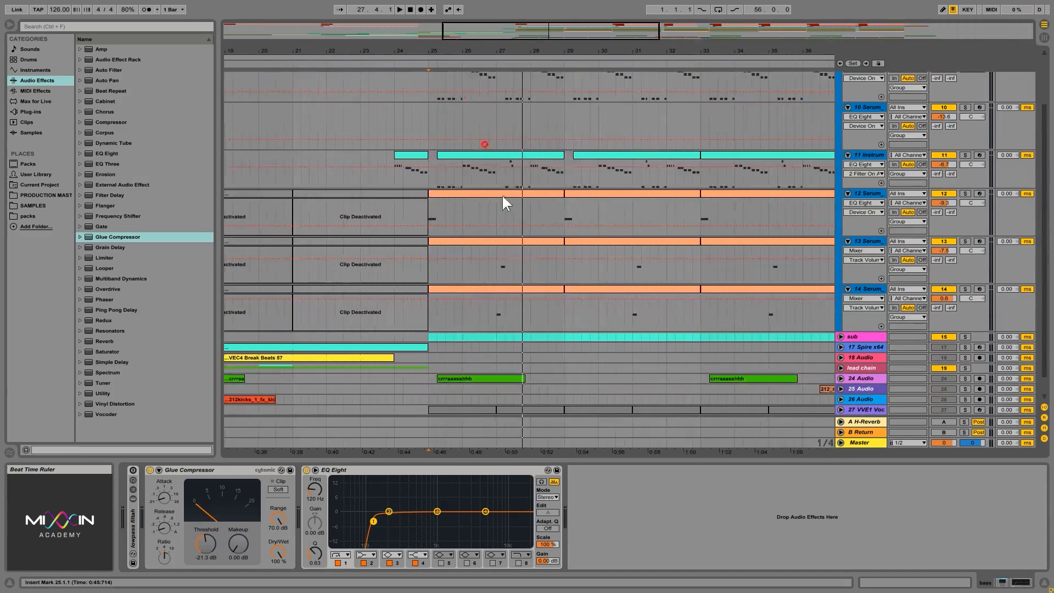
scroll(478, 253, up, 2)
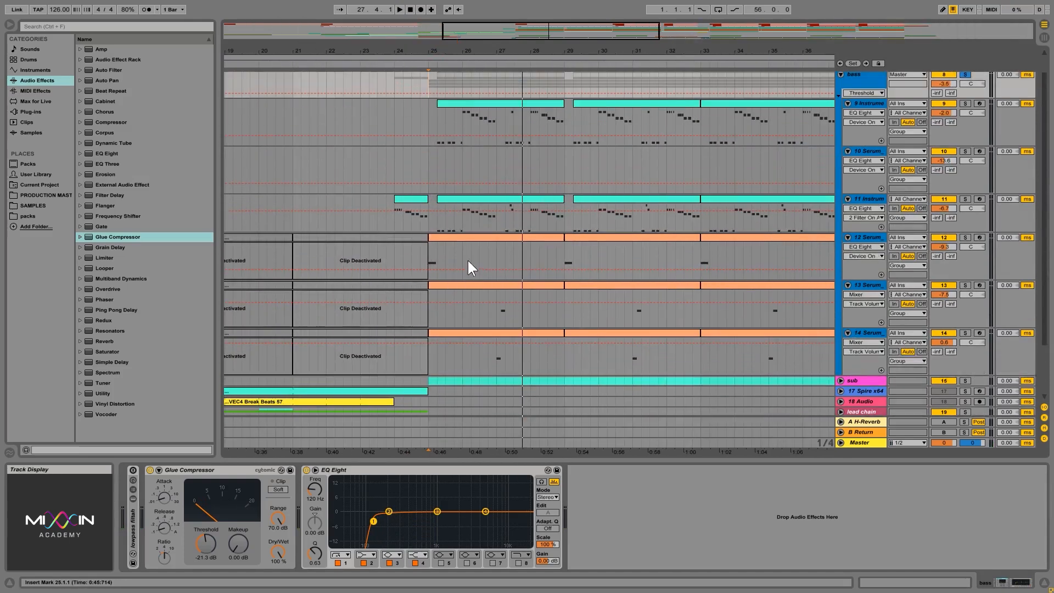
Replay the soloed bass from bar 25 and raise the Glue Compressor's threshold to -13.0 dB.
click(195, 470)
click(165, 558)
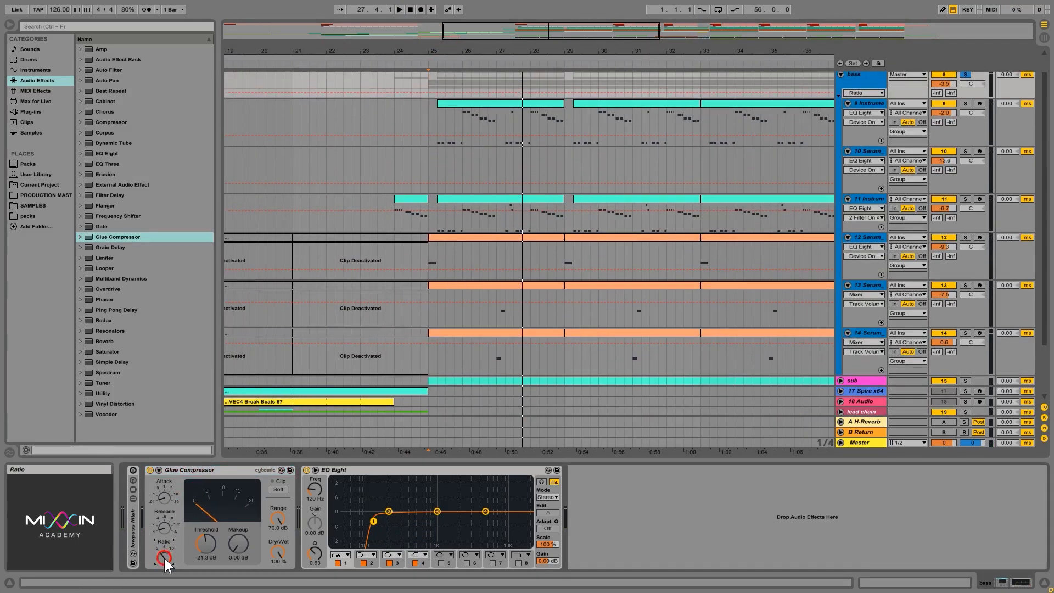
click(211, 547)
key(space)
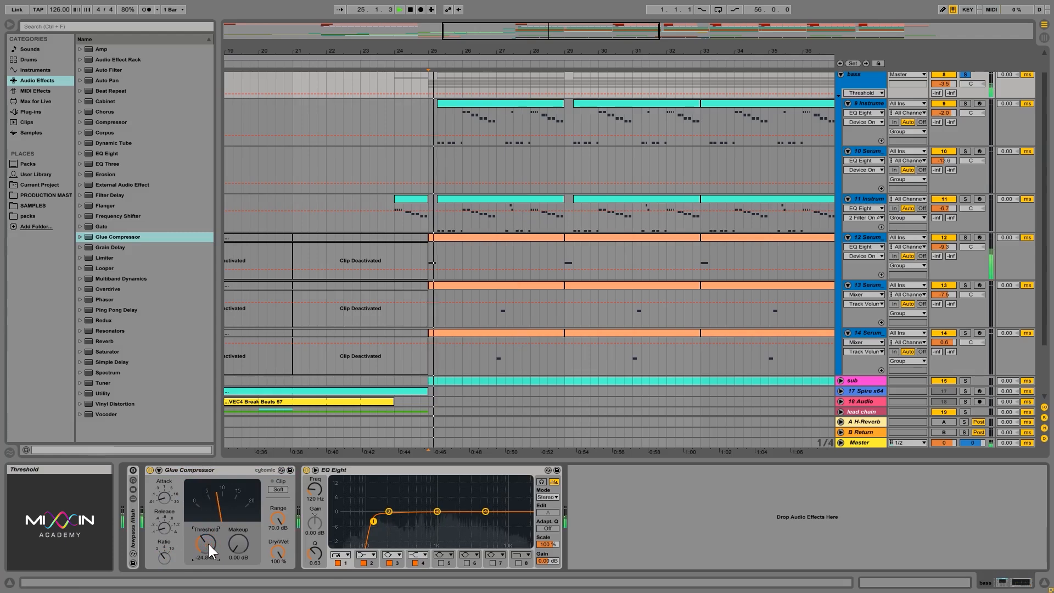
mouse_move(211, 547)
mouse_down()
mouse_move(211, 556)
mouse_move(207, 527)
mouse_up()
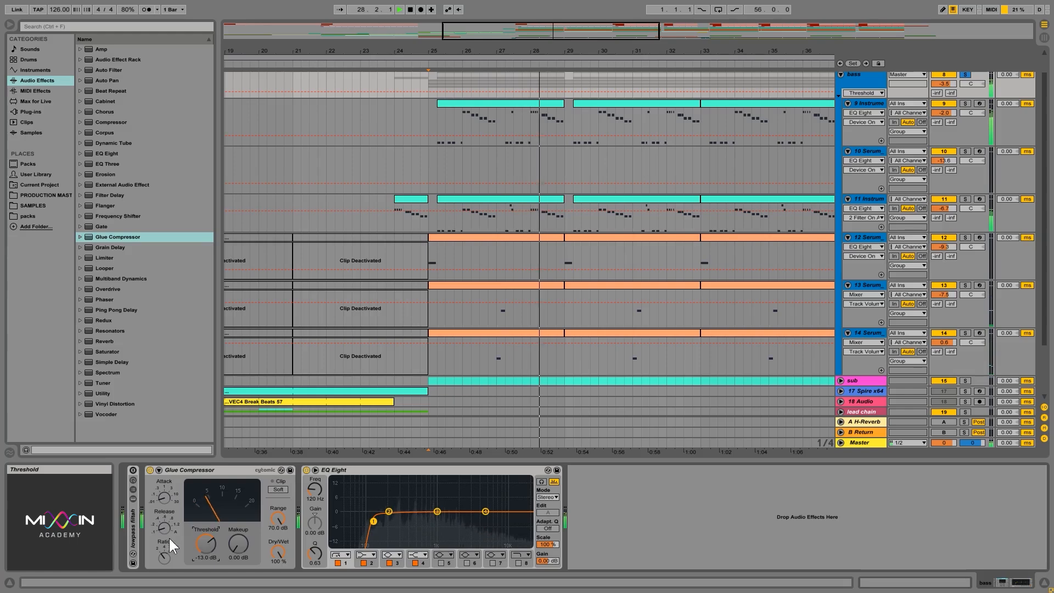
Change the bass compressor's ratio, set its threshold to -18.4 dB and compare the sound with the device bypassed.
click(165, 555)
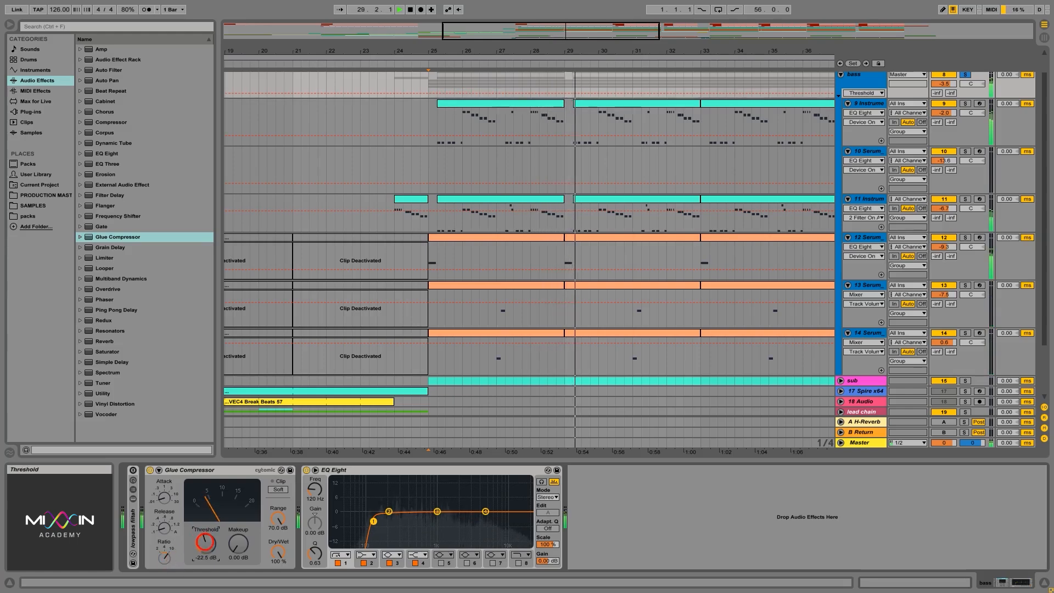
drag(204, 541, 205, 554)
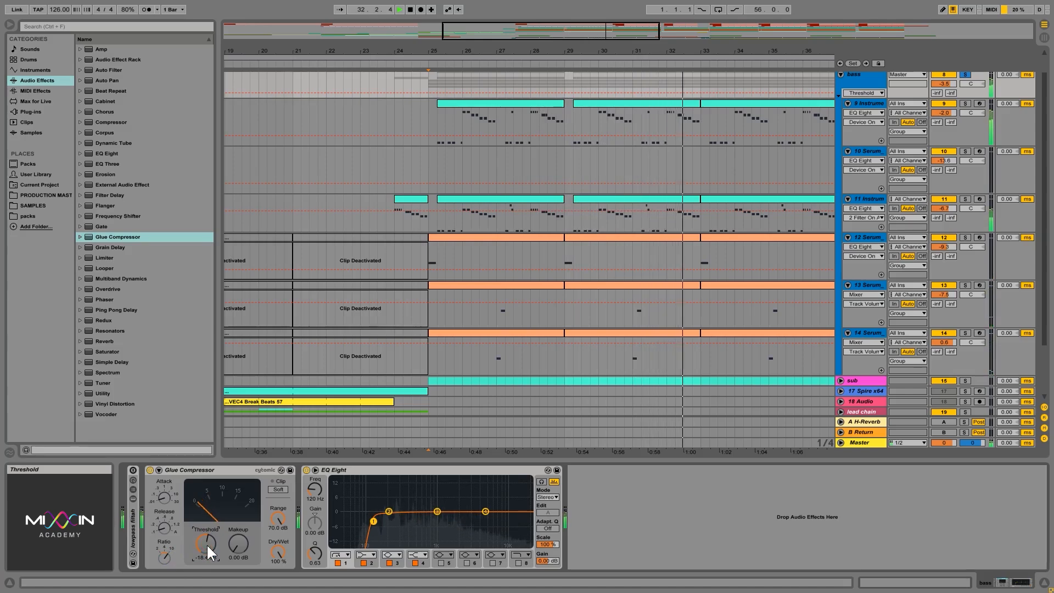
click(150, 470)
click(150, 470)
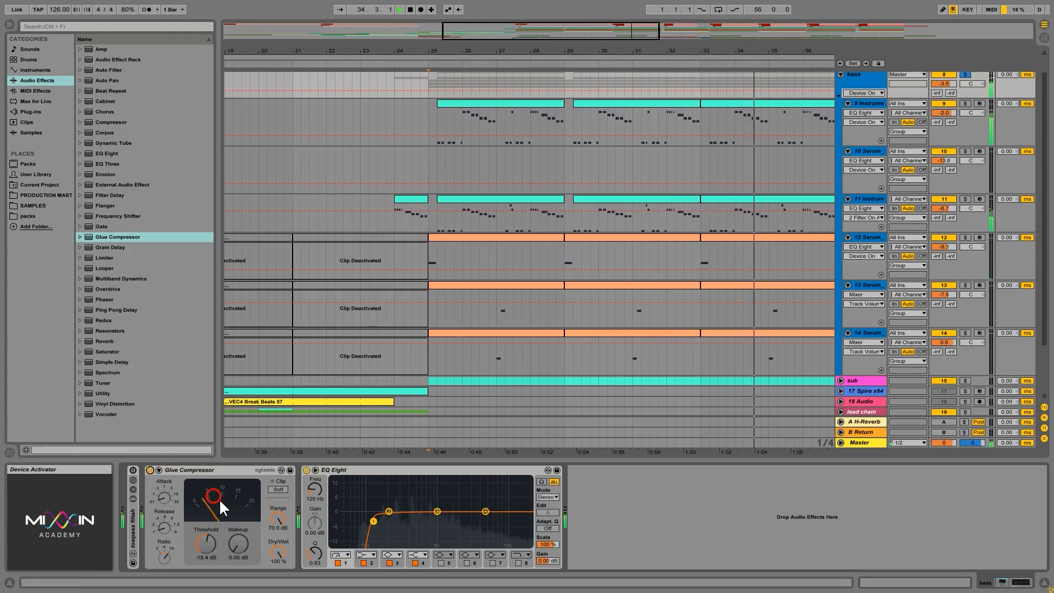
Raise the bass compressor's makeup gain to 2.22 dB, stop playback and toggle the device off and on.
drag(242, 550, 241, 543)
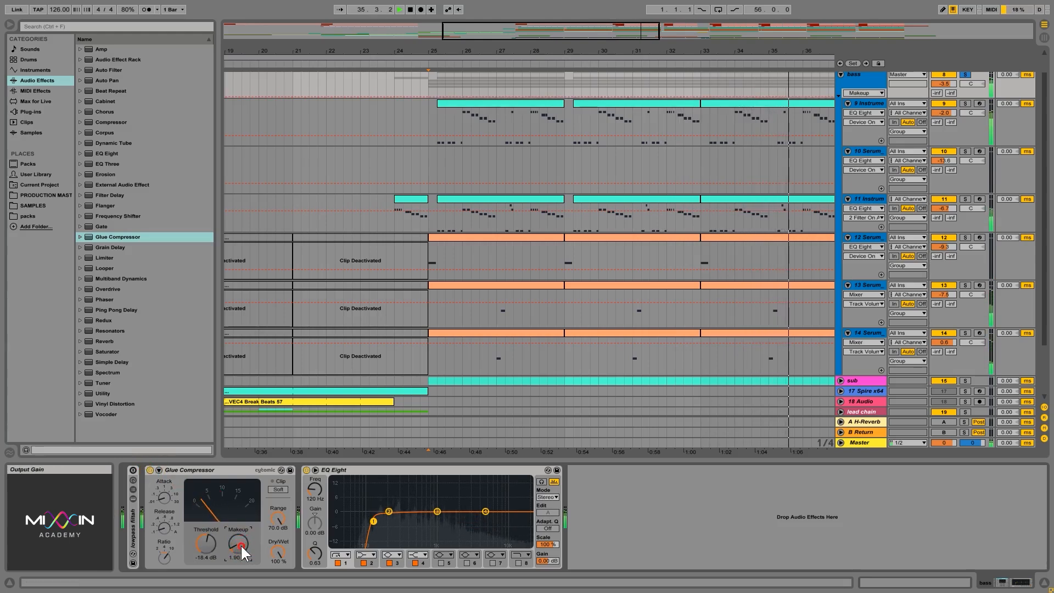
drag(245, 563, 246, 555)
key(space)
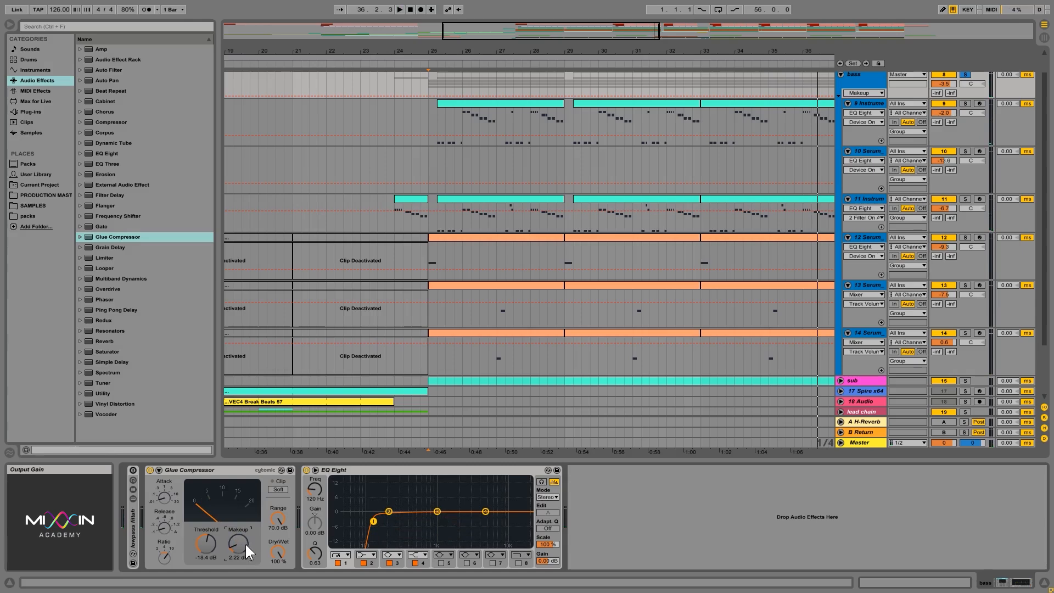
click(210, 469)
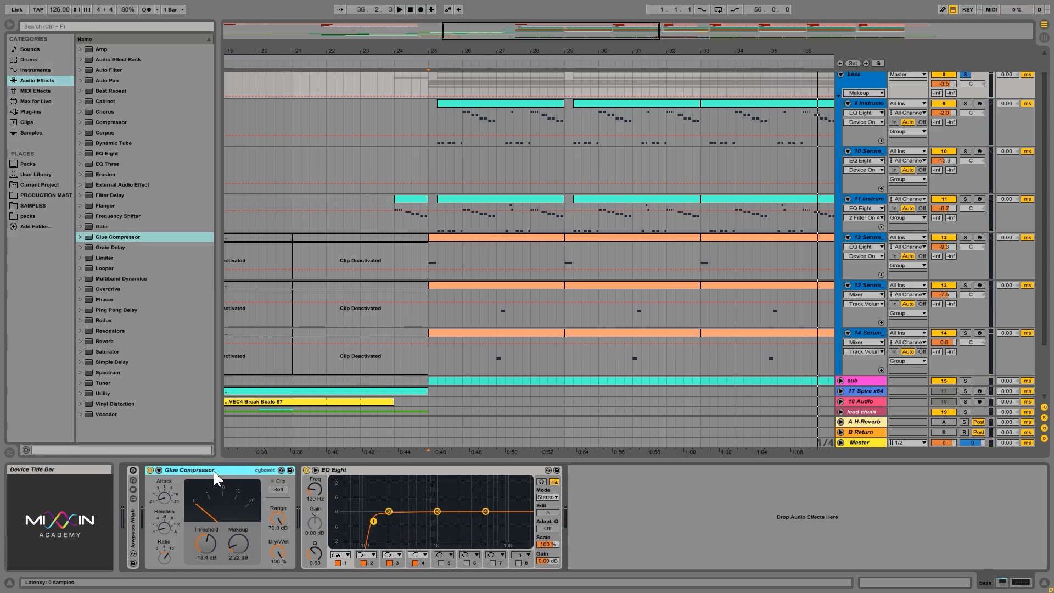
click(150, 470)
click(150, 470)
Examine the clips and devices of the Serum tracks 12, 13 and 14 in the bass group between bars 25 and 29.
scroll(604, 231, down, 2)
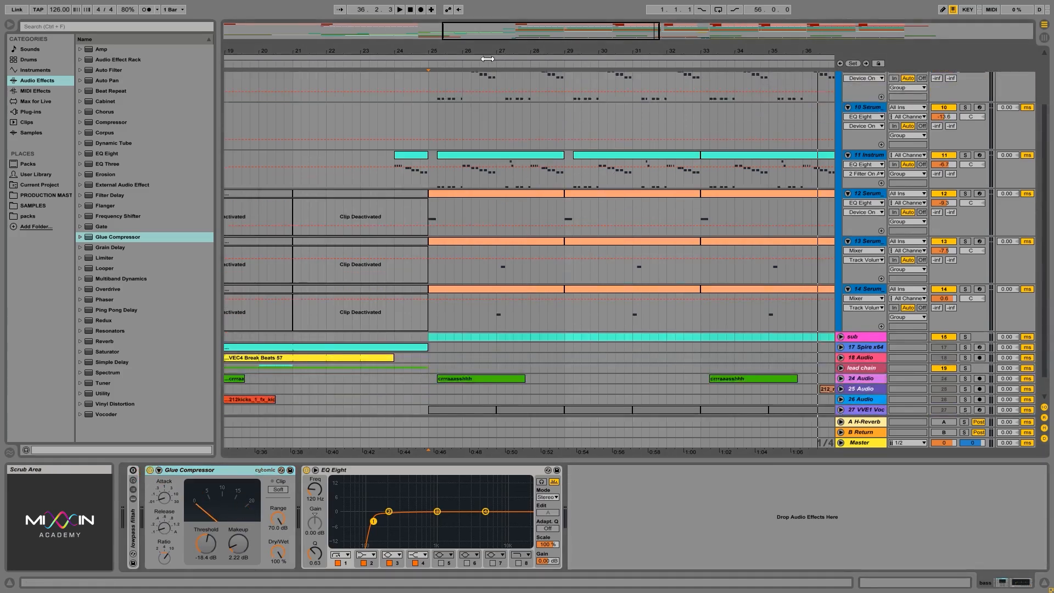
scroll(482, 170, up, 5)
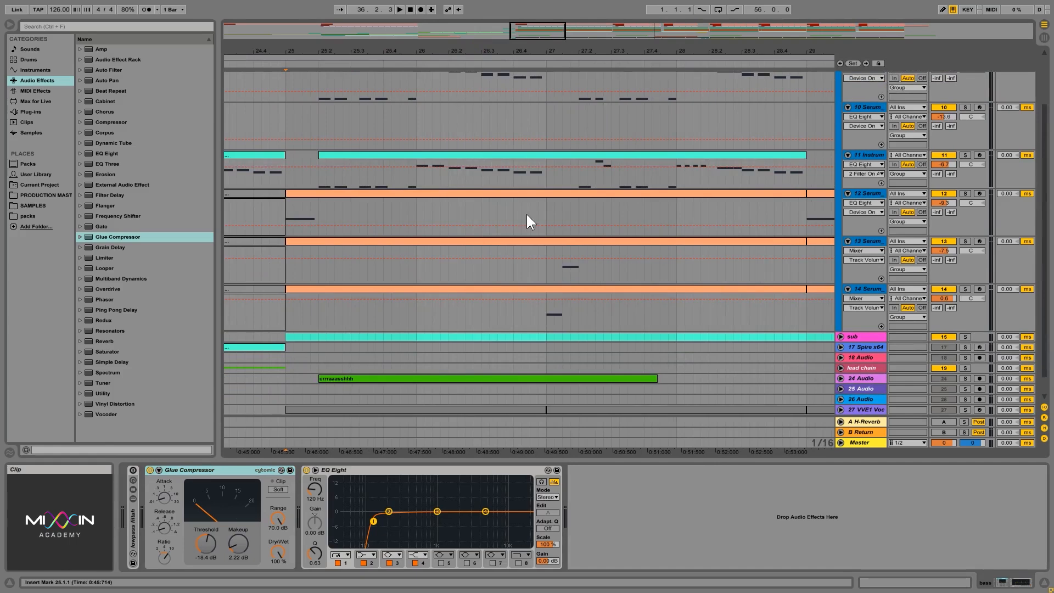
click(863, 288)
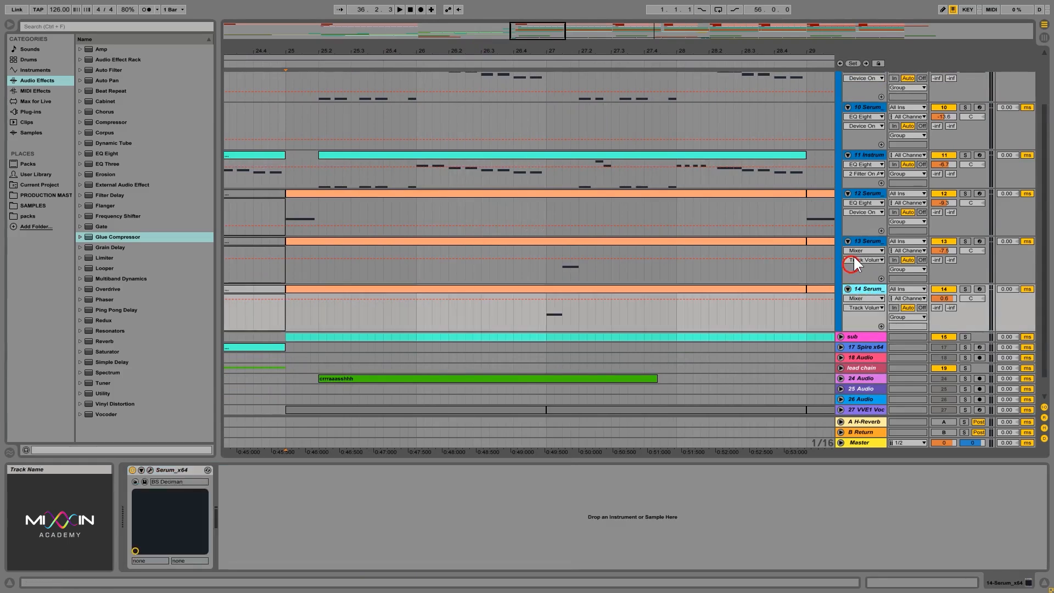
click(871, 243)
scroll(796, 137, down, 2)
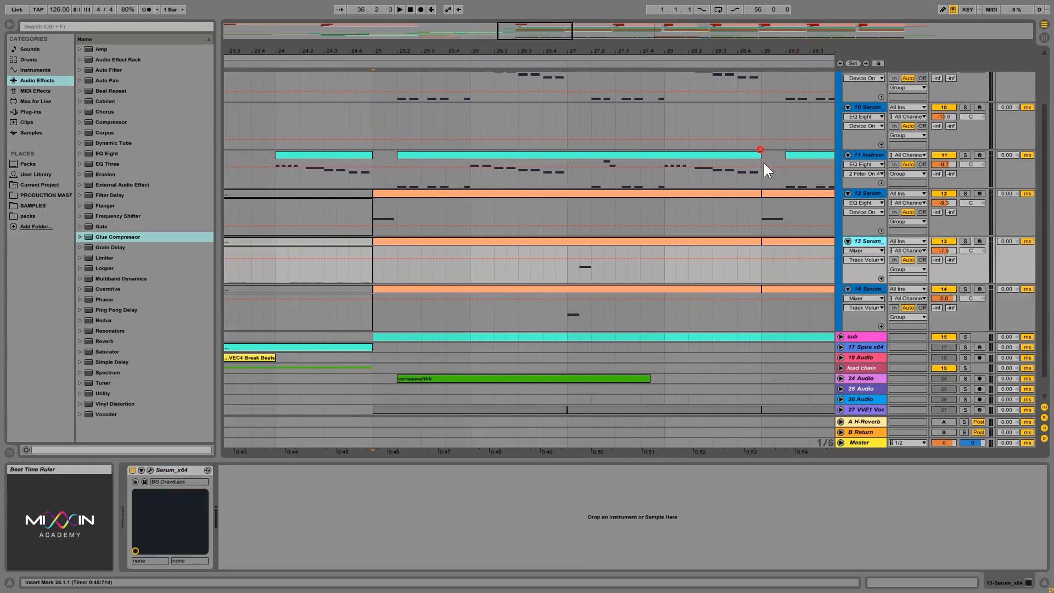
click(763, 223)
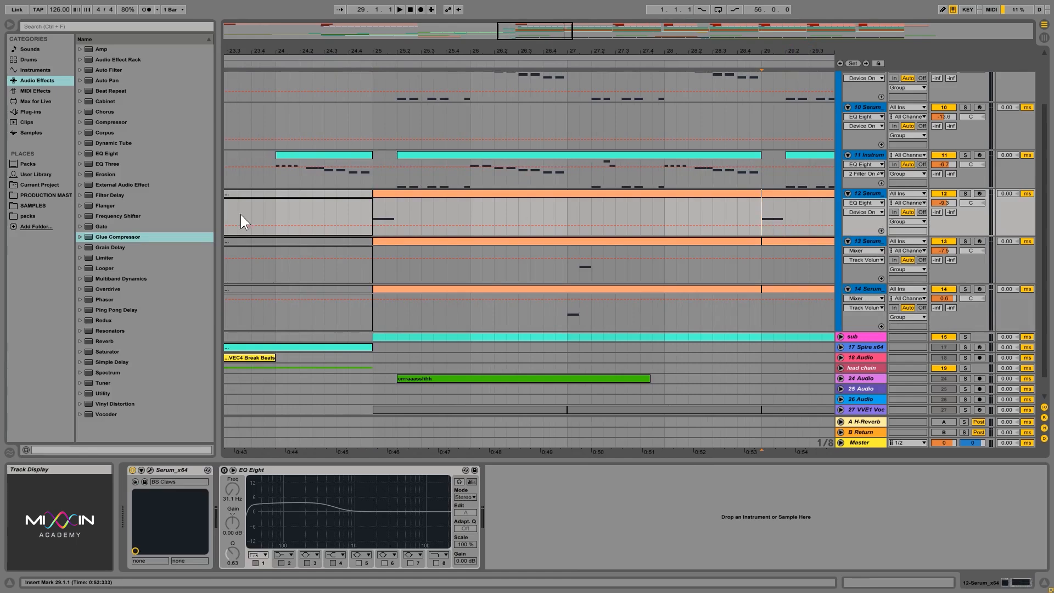
click(375, 206)
Select the bass group's Glue Compressor again and fold the group's tracks.
scroll(803, 133, up, 3)
click(861, 88)
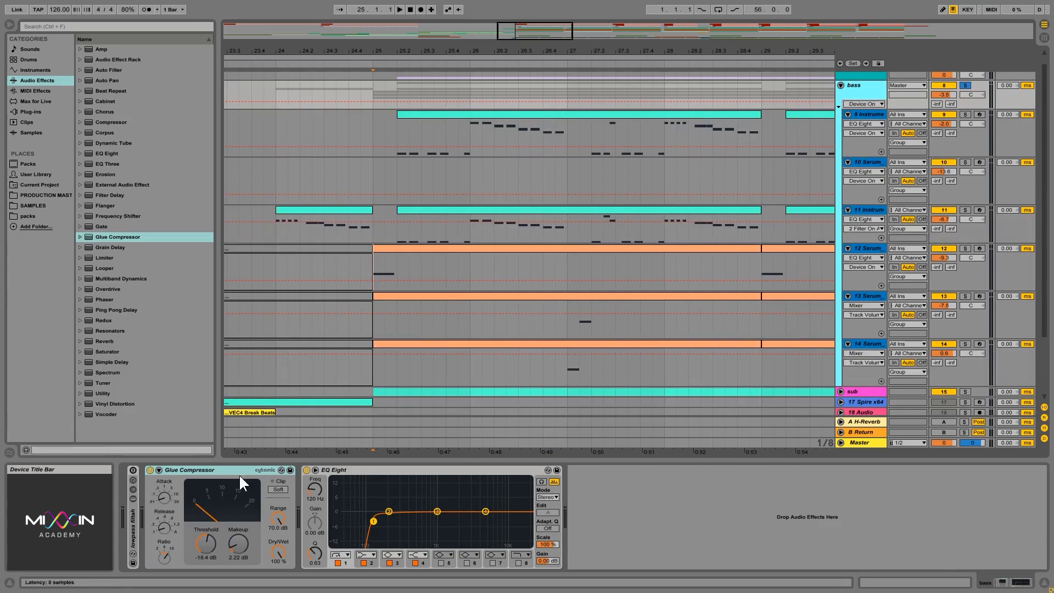
click(214, 476)
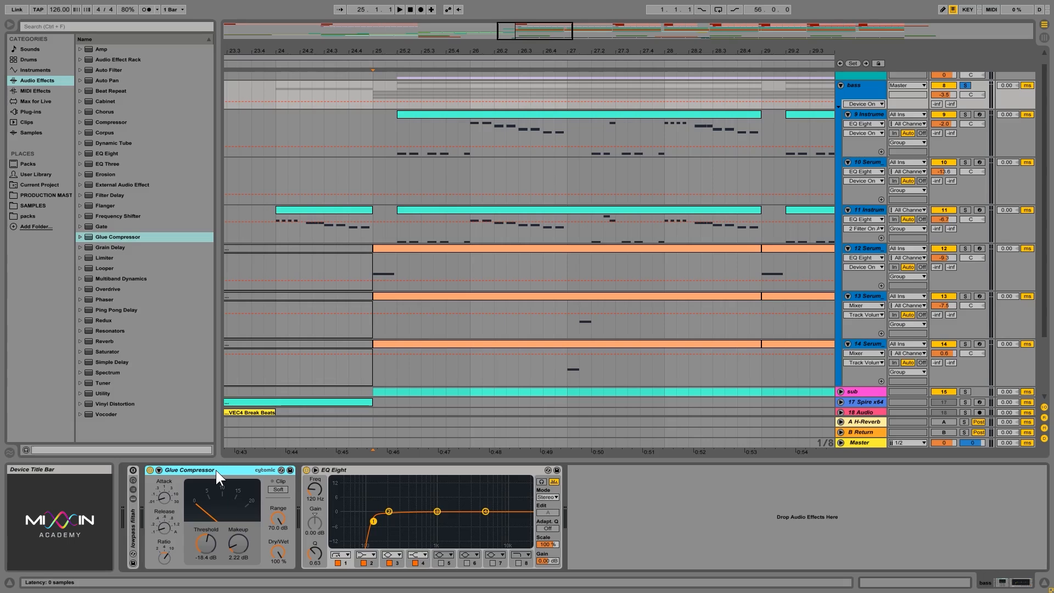
click(840, 85)
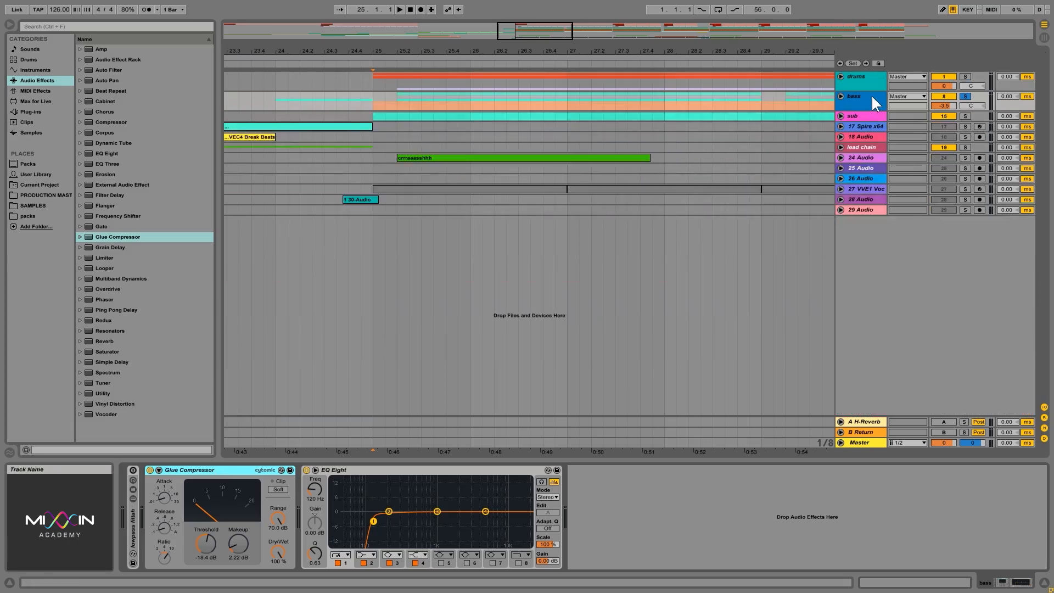